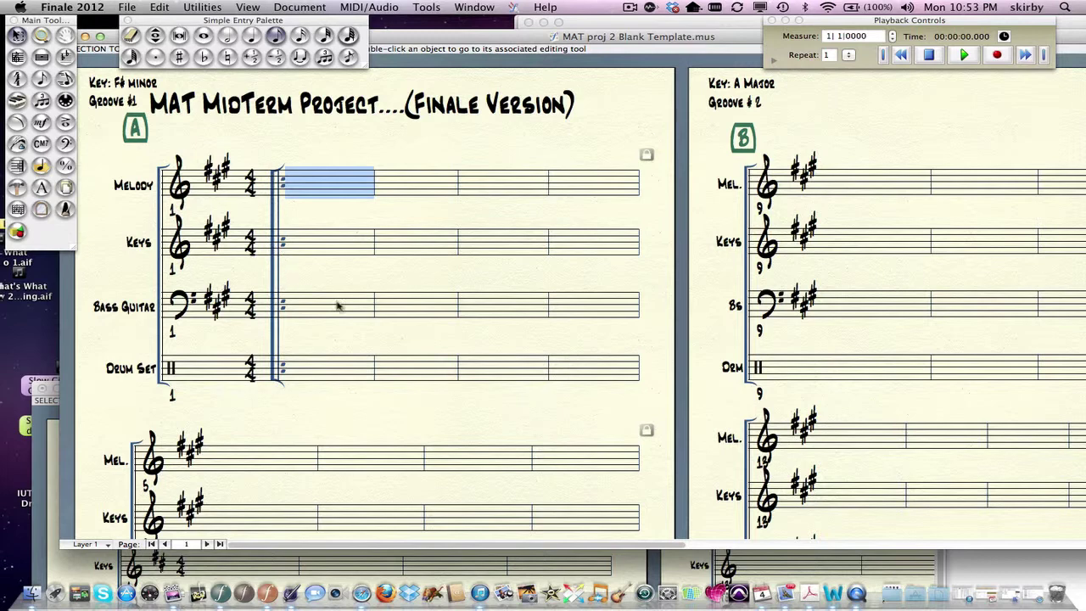
Step: Look over the blank template score, from section A through section B to the final resolution chord measure
scroll(400, 321, down, 3)
scroll(400, 321, up, 3)
scroll(882, 356, right, 10)
scroll(882, 356, down, 3)
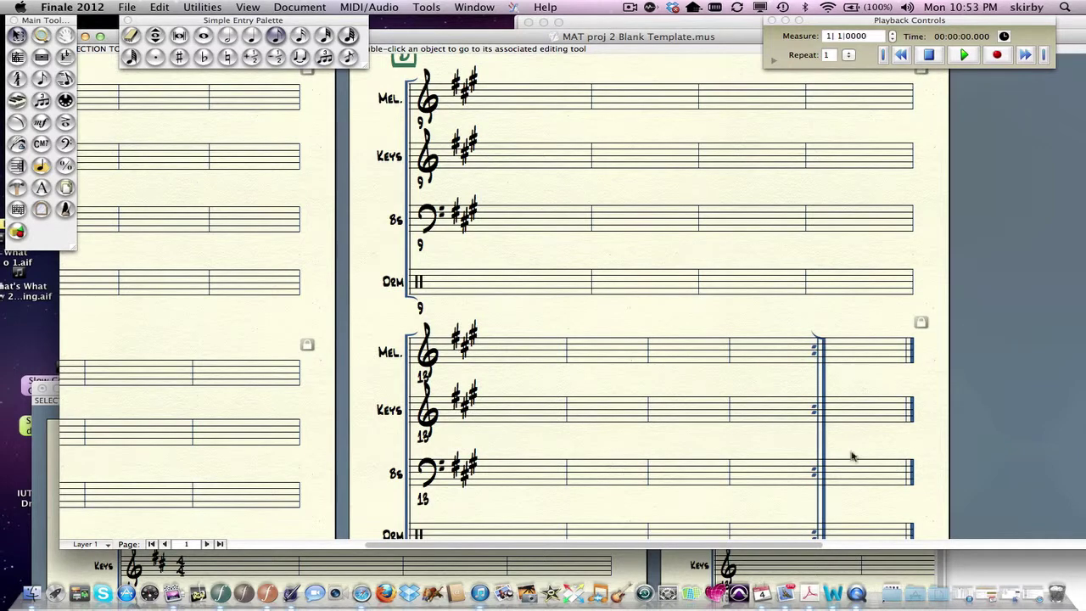
scroll(867, 413, down, 3)
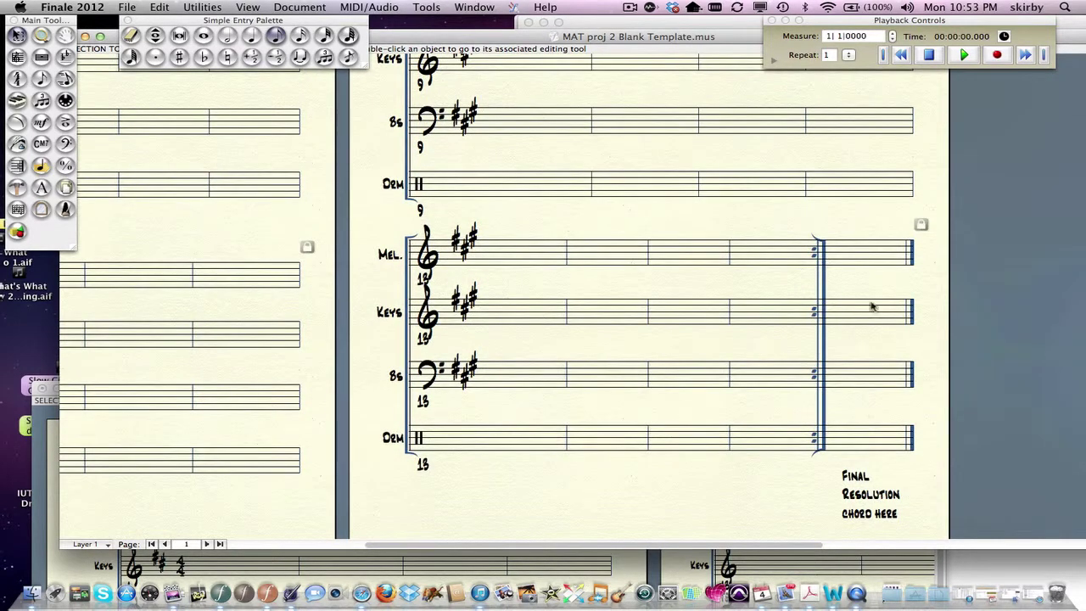
scroll(194, 337, left, 2)
scroll(194, 336, left, 10)
scroll(194, 337, up, 3)
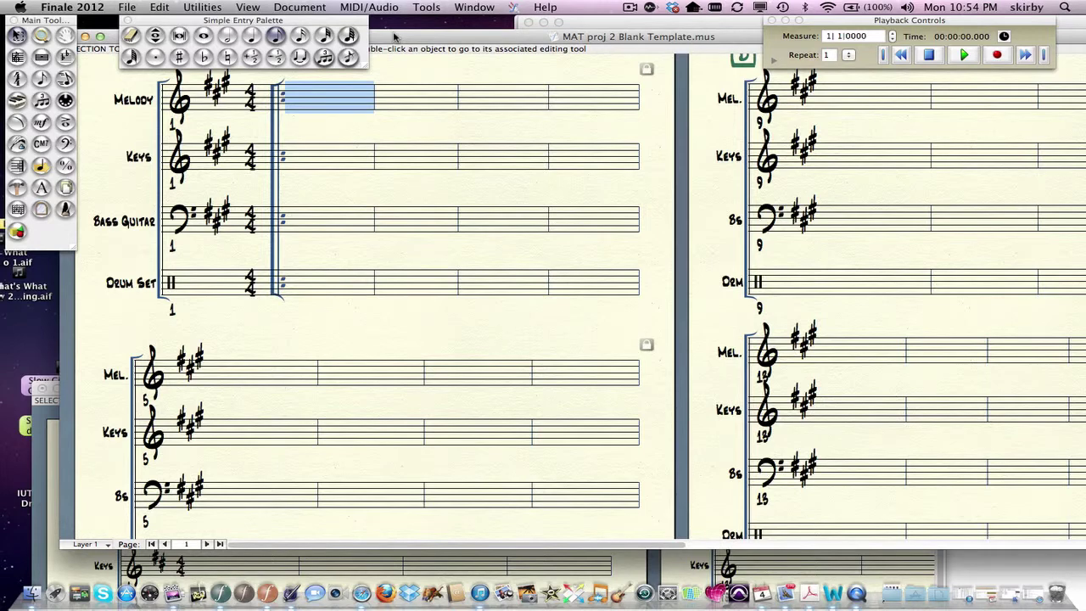
Step: Switch to the MAT proj 2 (Bm & D) Demo.mus score and make room by enlarging its window and closing the playback controls
drag(394, 37, 436, 24)
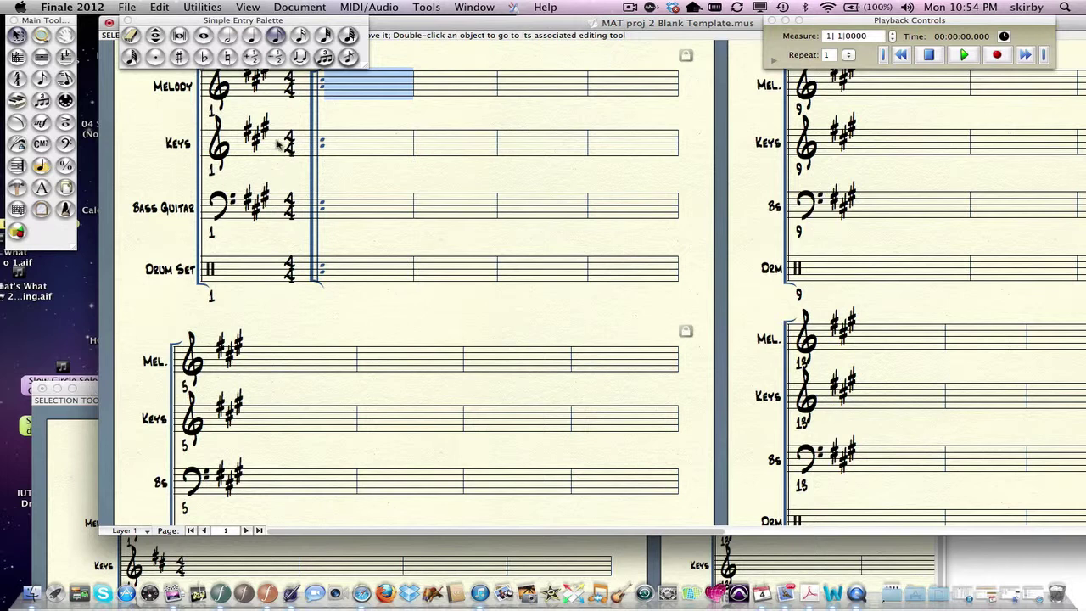
click(93, 395)
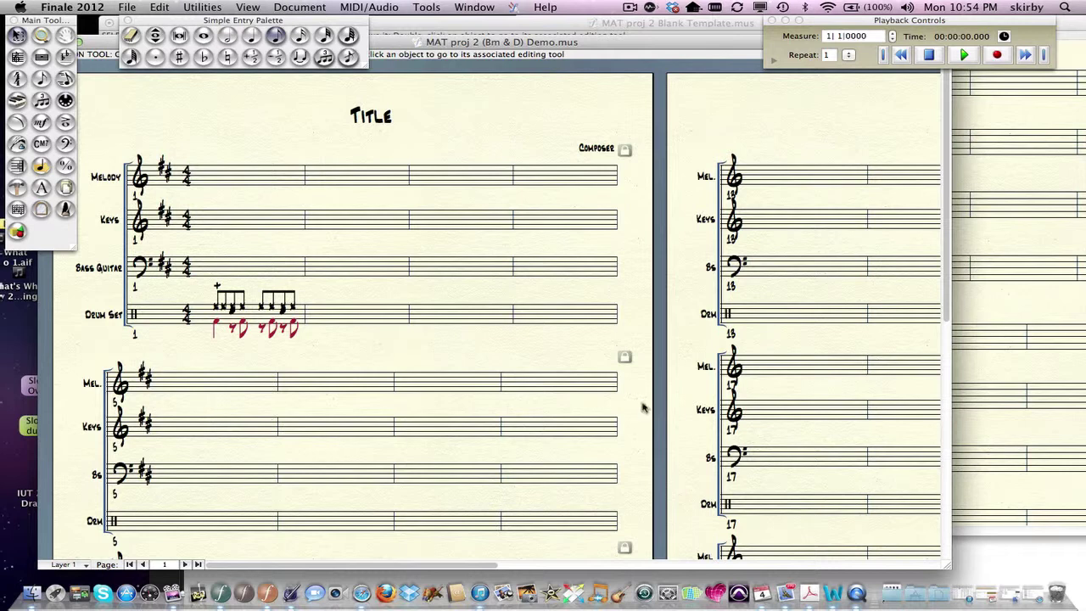
drag(947, 565, 1074, 586)
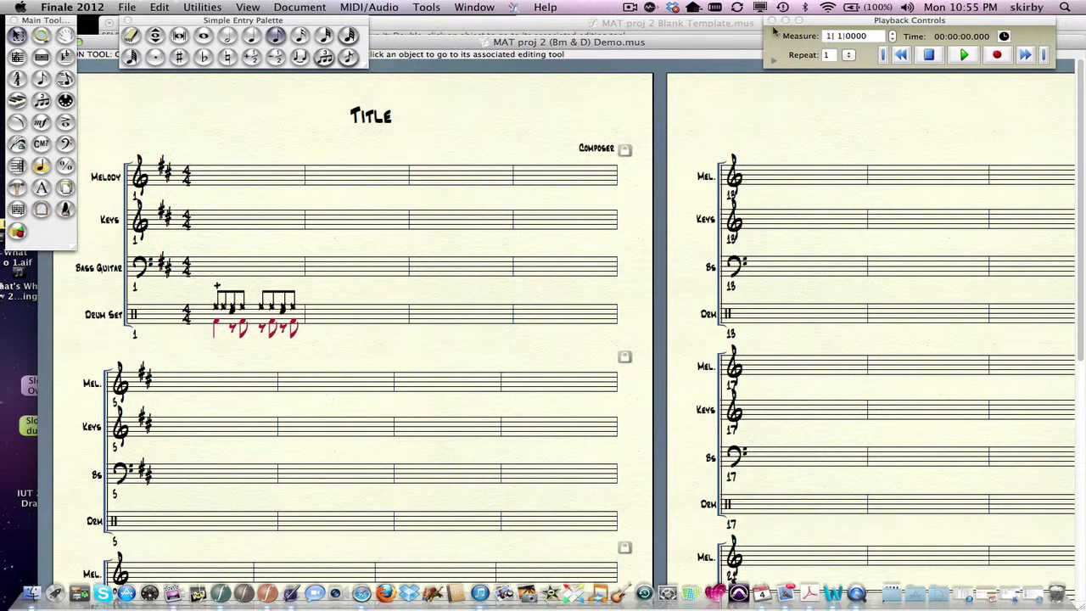
click(771, 20)
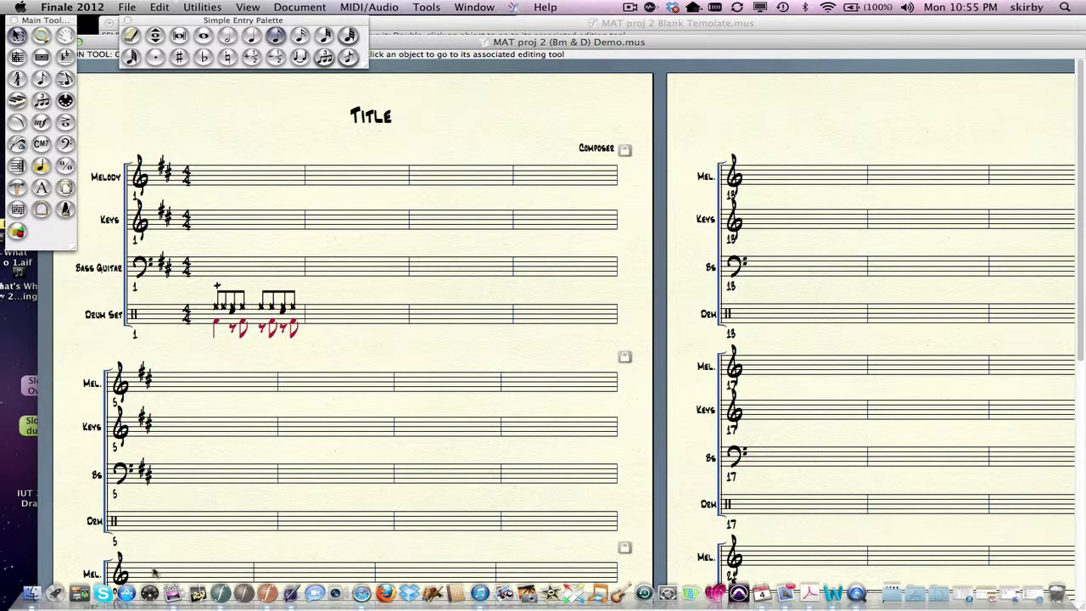
Step: Enter three eighth notes at the start of measure 2 in the Drum Set staff, all as Hi-Hat Closed
click(277, 37)
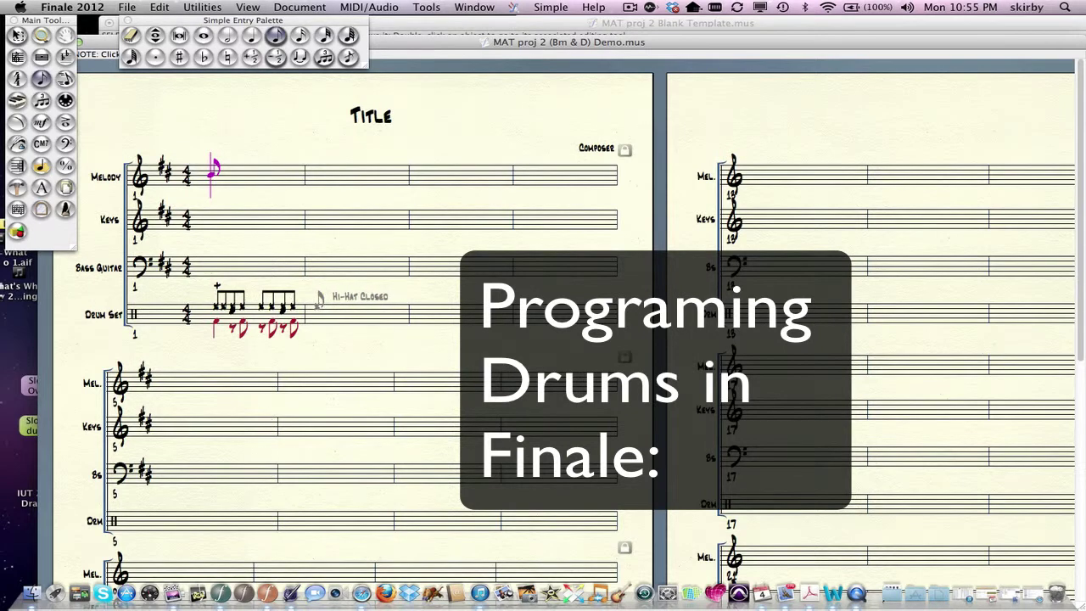
click(320, 299)
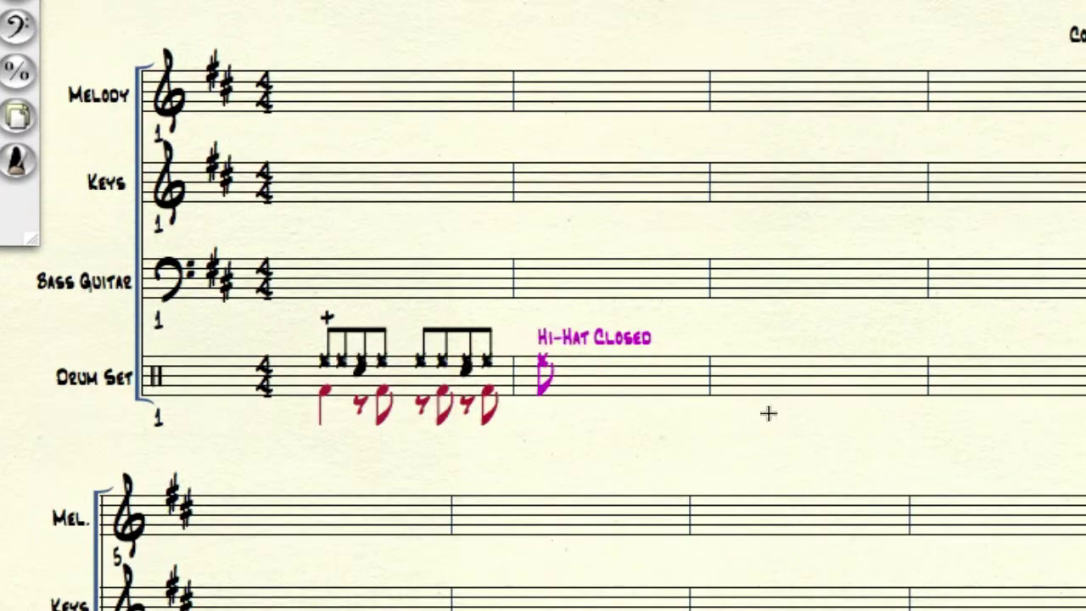
click(574, 360)
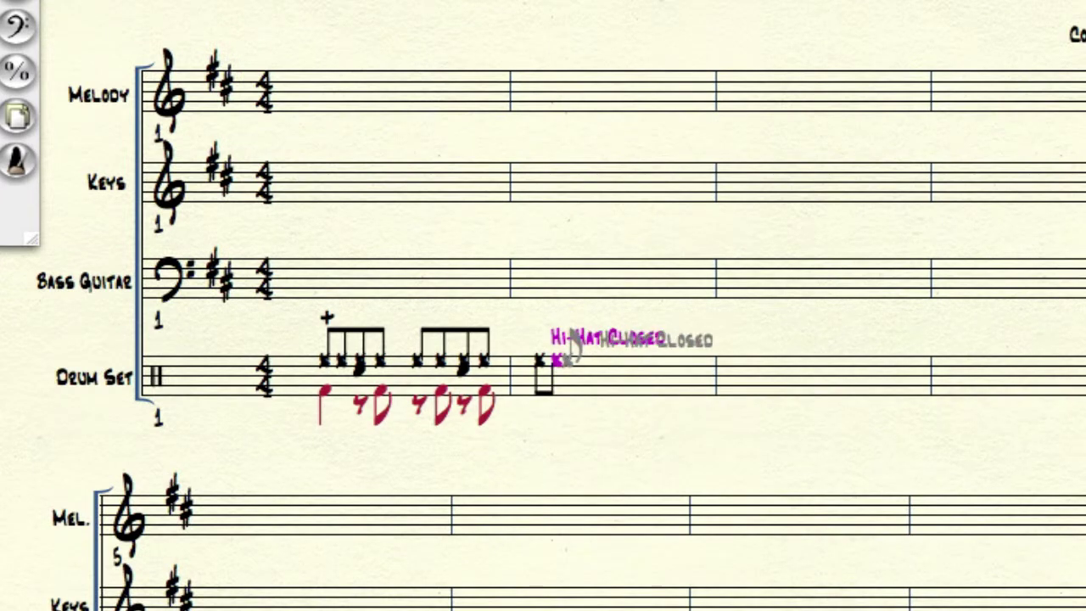
click(588, 355)
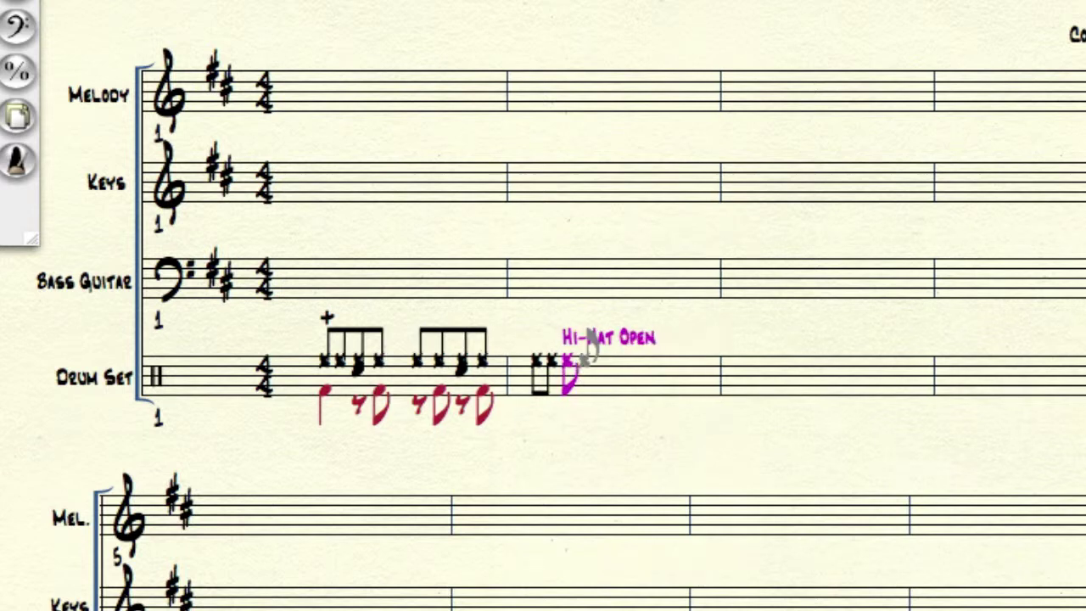
key(Left)
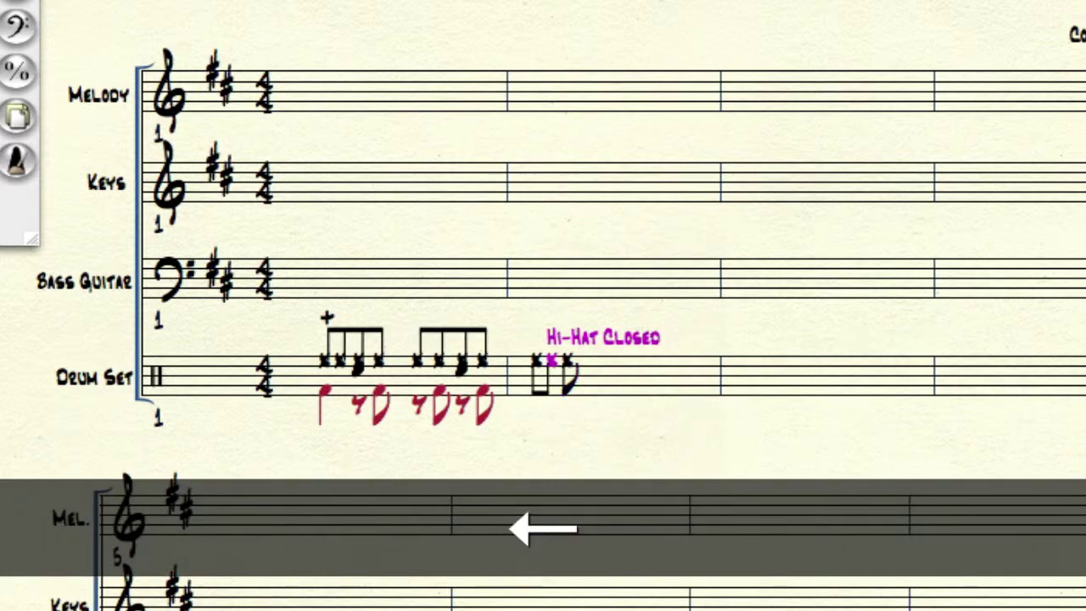
key(Right)
key(Up)
key(Down)
key(Right)
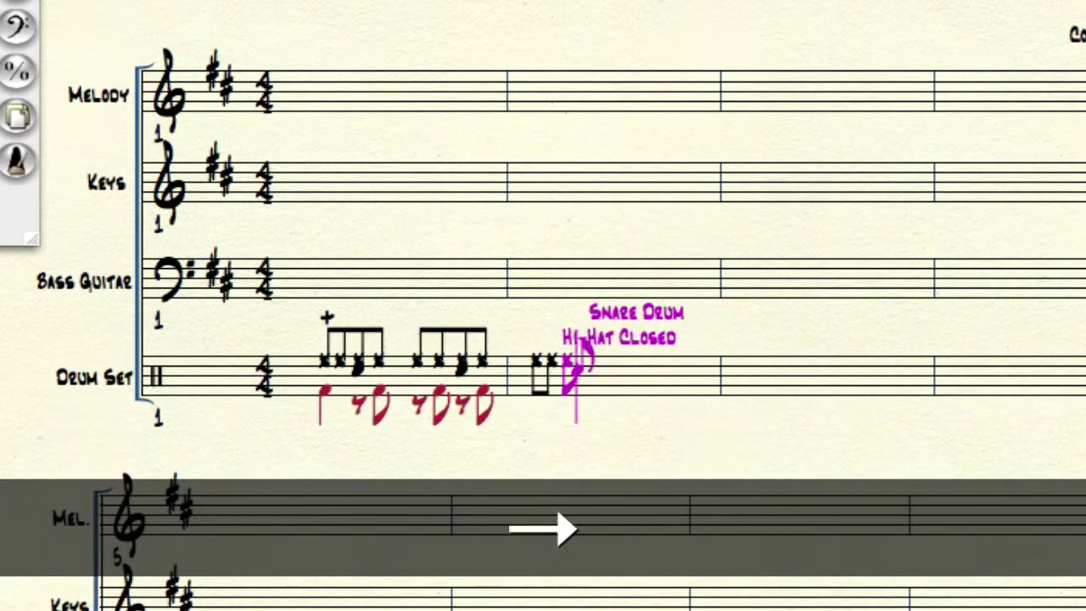
Step: Fill the rest of measure 2 in the Drum Set staff with Hi-Hat Closed eighth notes
key(Up)
key(Up)
key(Down)
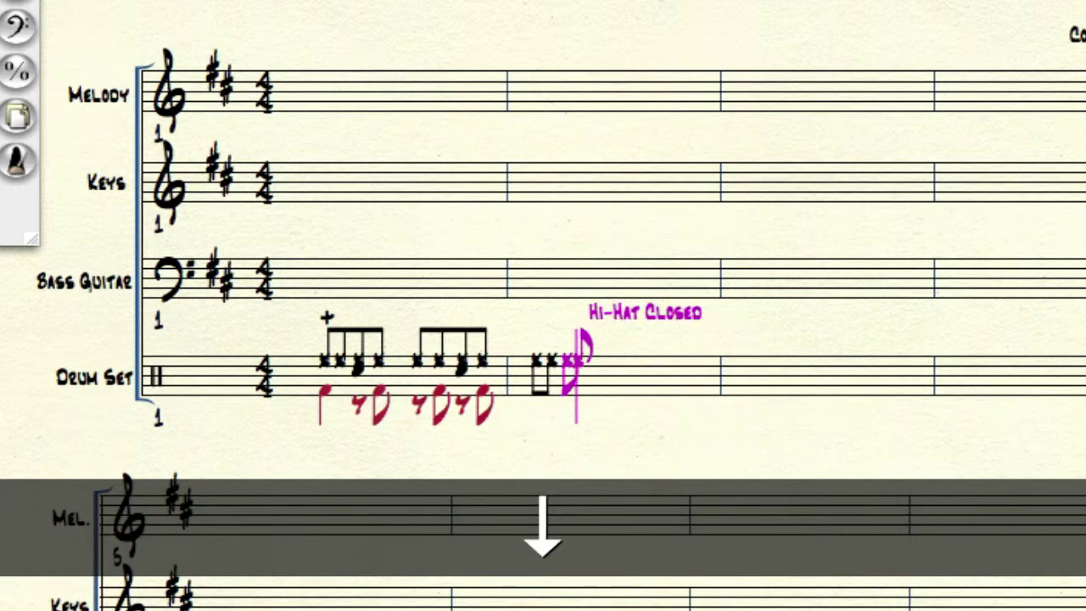
key(Return)
key(Return)
key(Return)
key(Return)
key(Return)
key(Return)
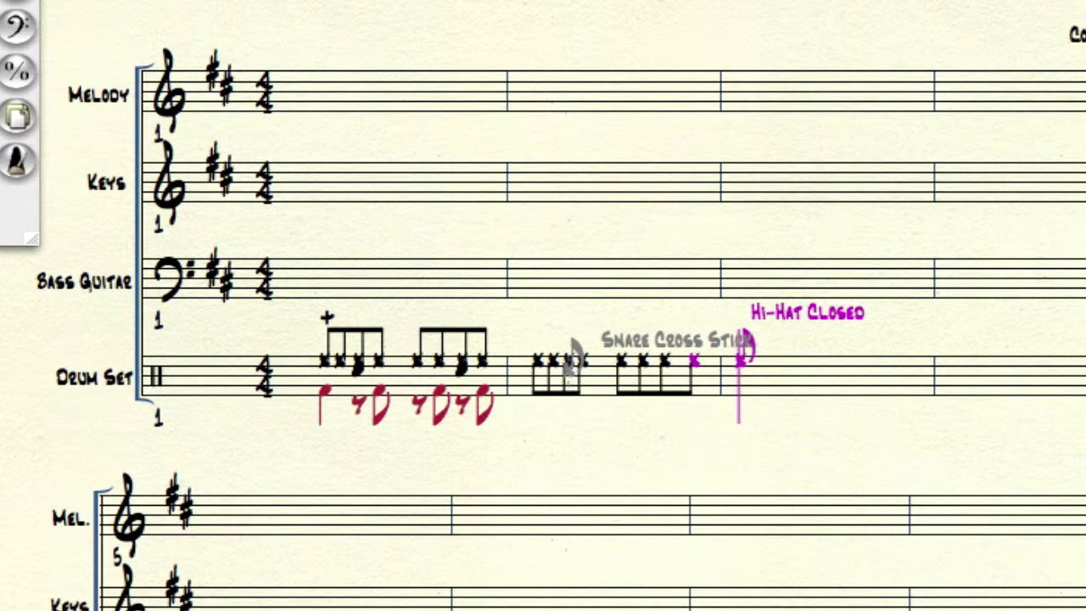
Step: Add snare notes under the third and seventh hi-hats of measure 2, and change the seventh one to Snare Drum
click(569, 367)
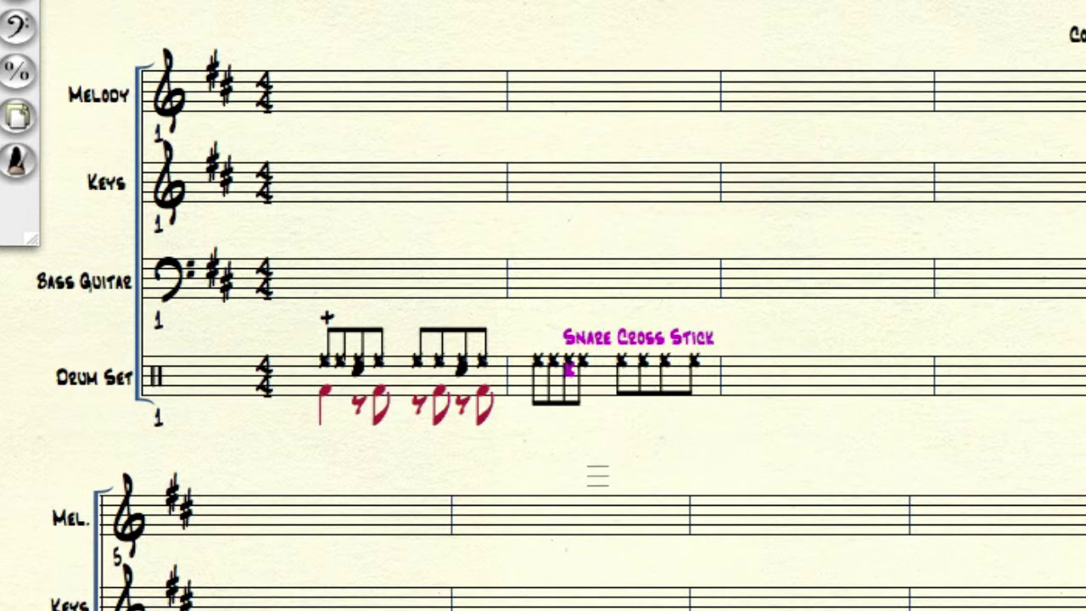
click(667, 363)
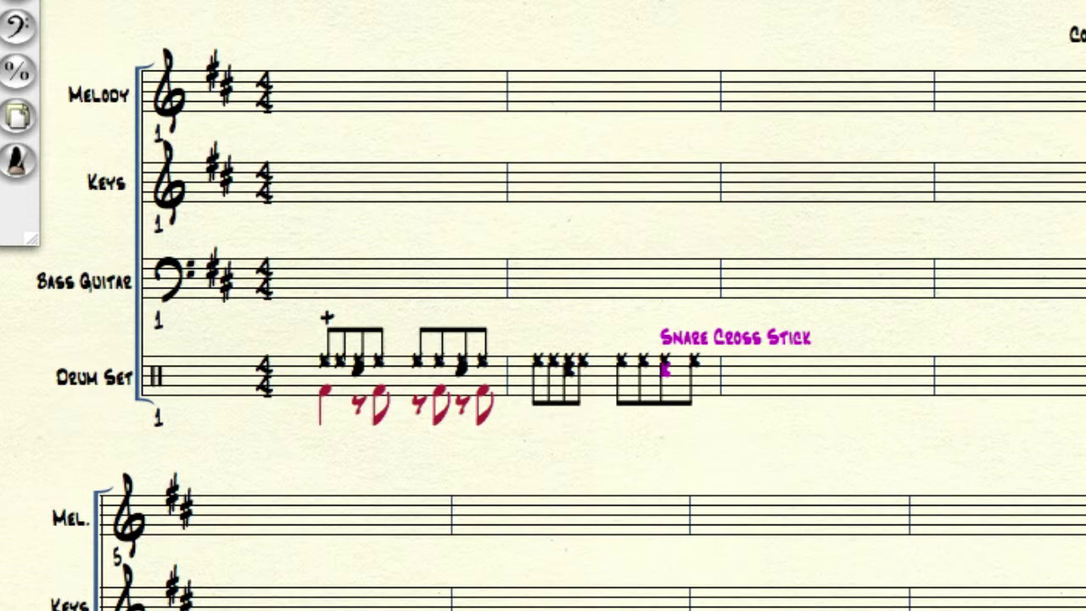
key(Down)
key(Up)
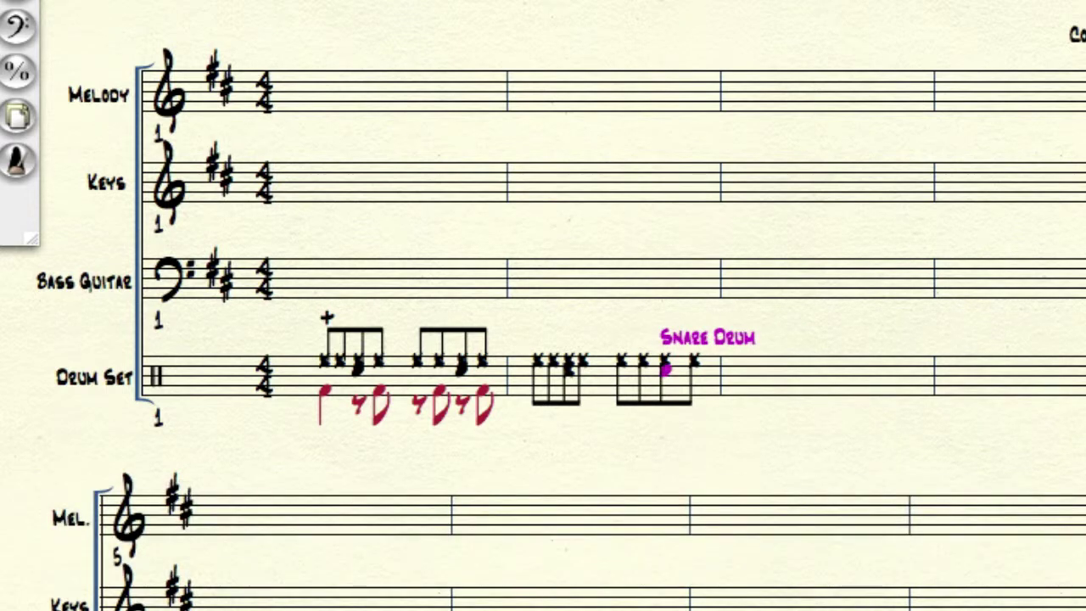
Step: Change the snare note under the third hi-hat of measure 2 to Snare Drum
key(Left)
key(Left)
key(Left)
key(Left)
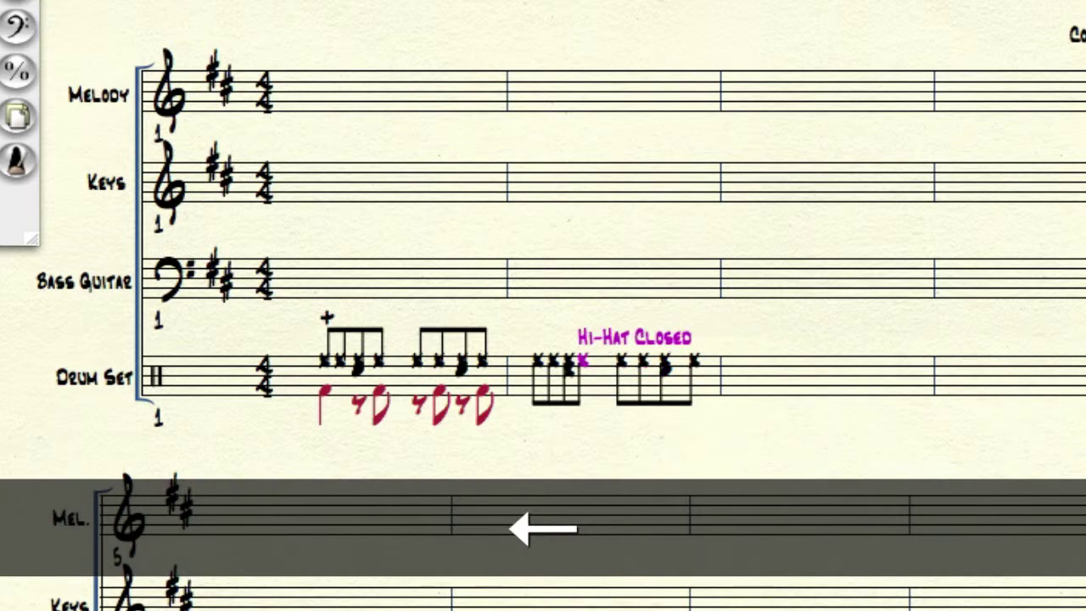
key(Up)
key(Down)
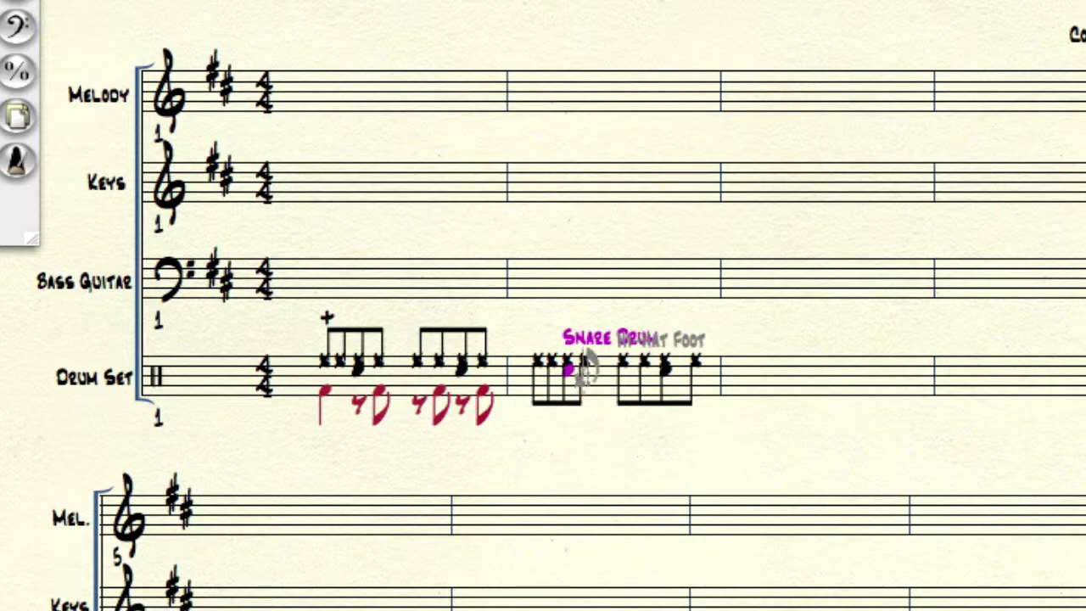
Step: Switch the active note entry layer to Layer 2
scroll(577, 373, down, 3)
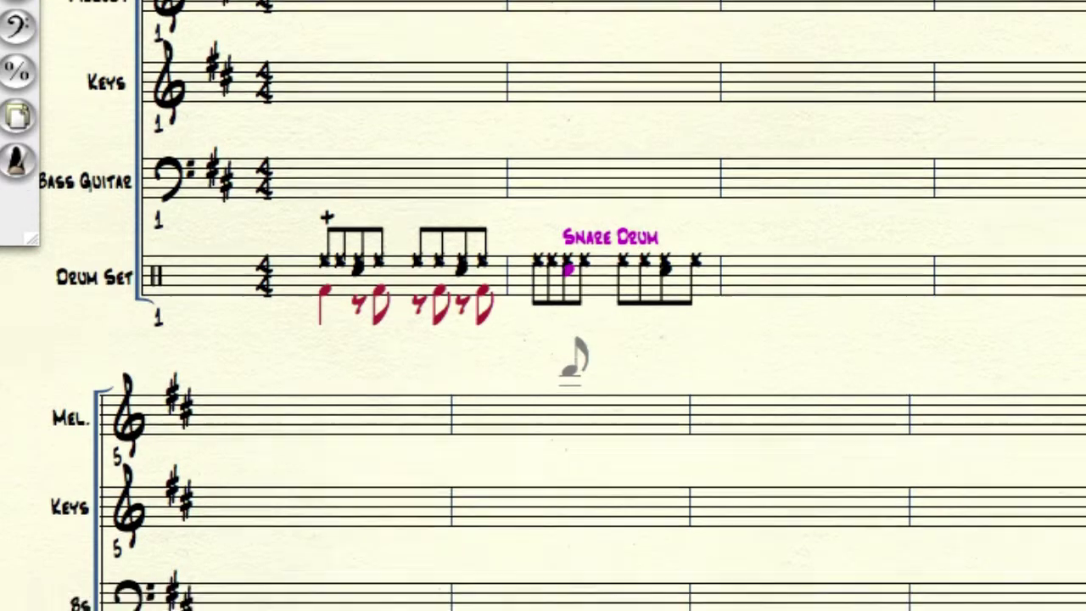
scroll(574, 361, down, 8)
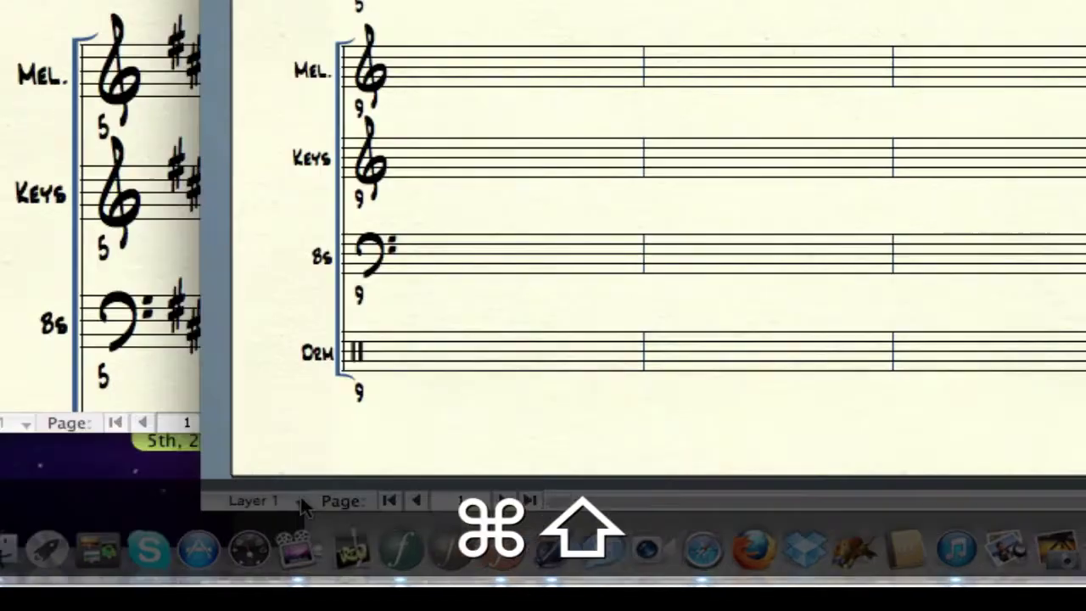
key(super+shift+p)
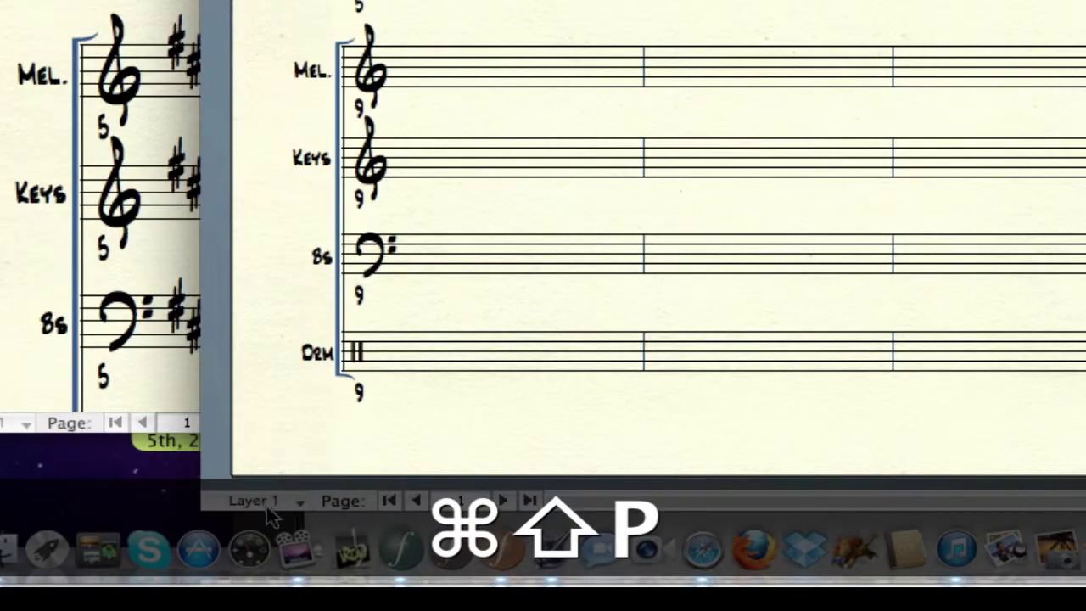
click(299, 503)
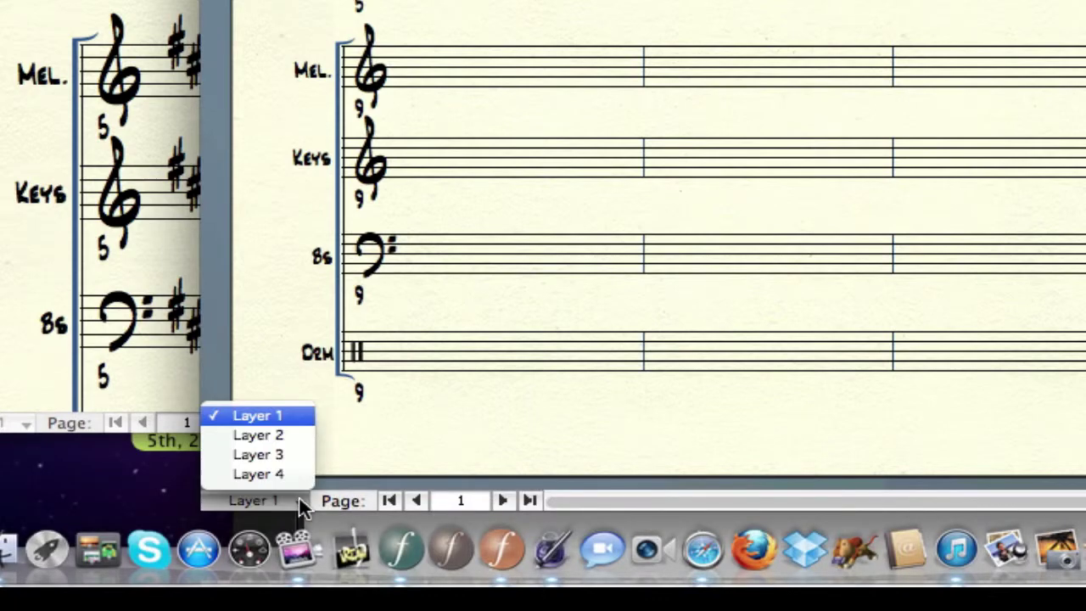
click(299, 436)
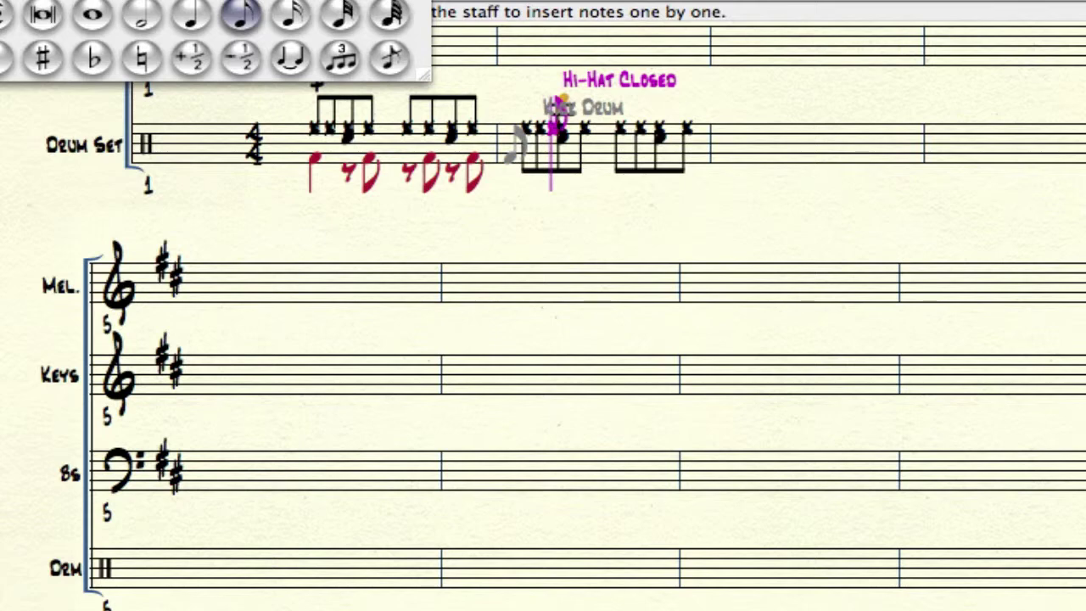
Step: In measure 2 of the Drum Set staff, enter a quarter-note Kick Drum on beat 1, then an eighth rest and eighth-note Kick Drum on beat 2
key(5)
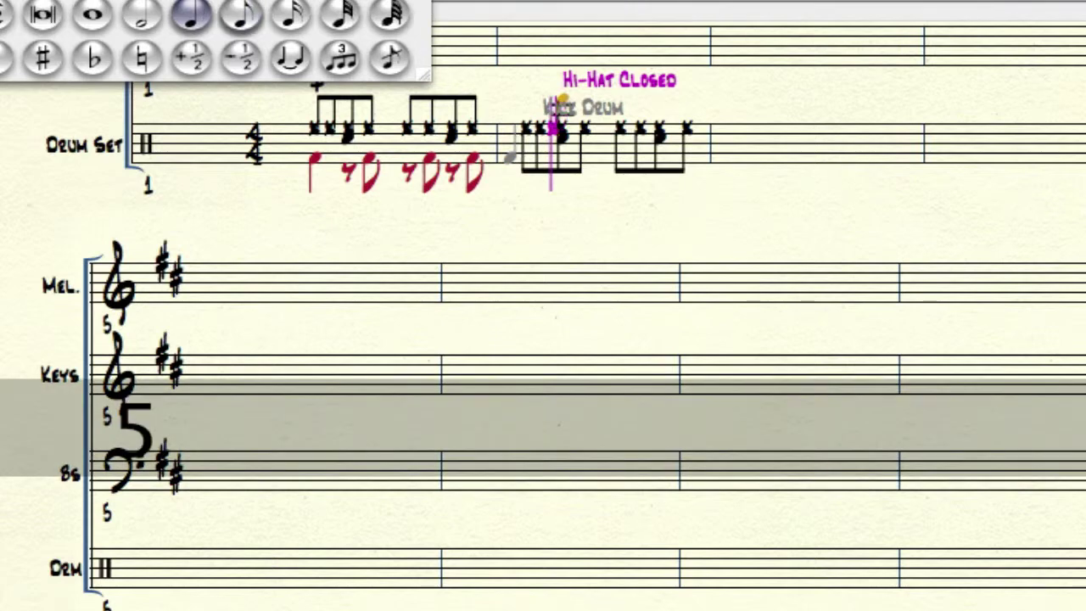
click(523, 170)
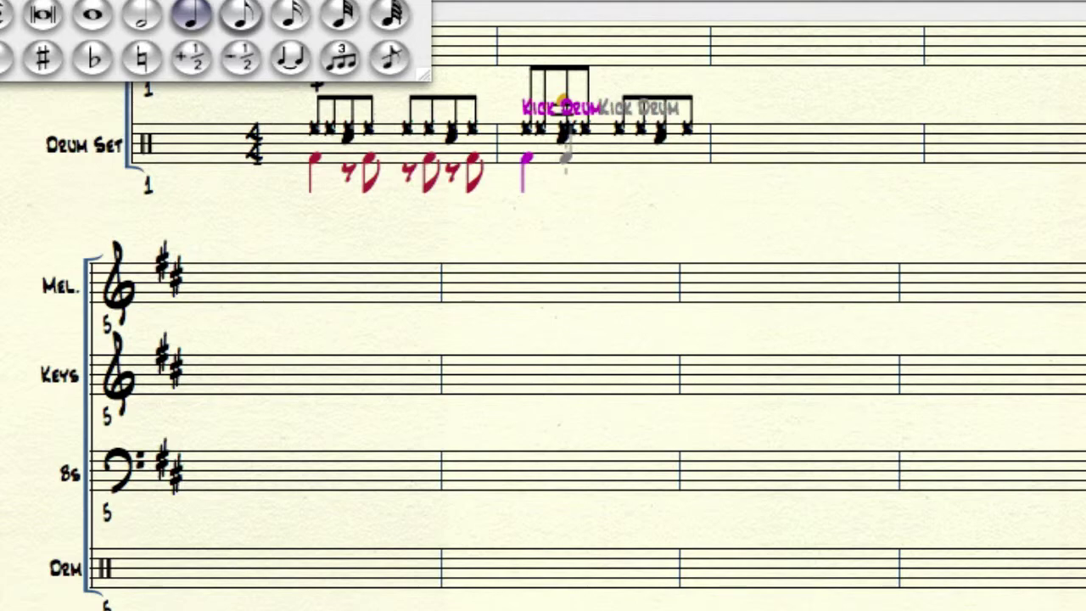
key(4)
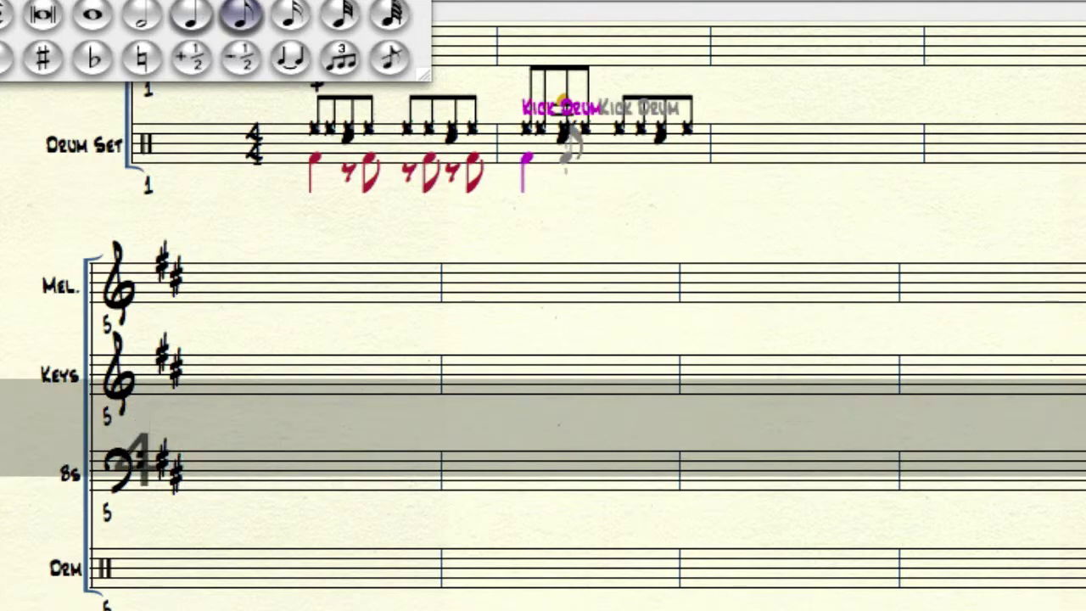
click(566, 157)
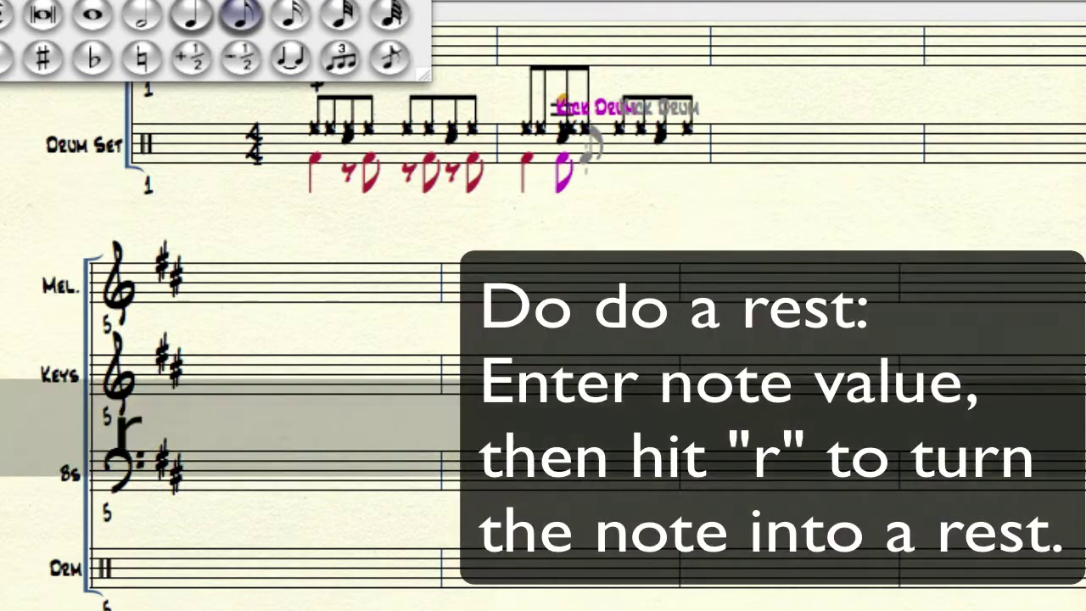
key(r)
click(583, 159)
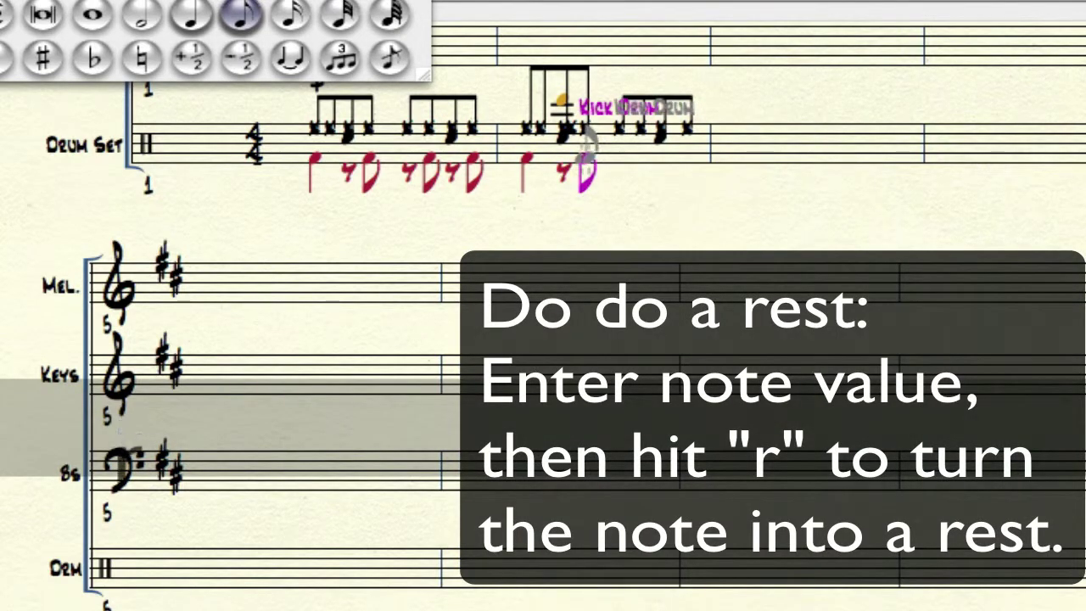
Step: Complete beats 3 and 4 of measure 2 in Layer 2, each with an eighth rest followed by an eighth-note Kick Drum
click(620, 157)
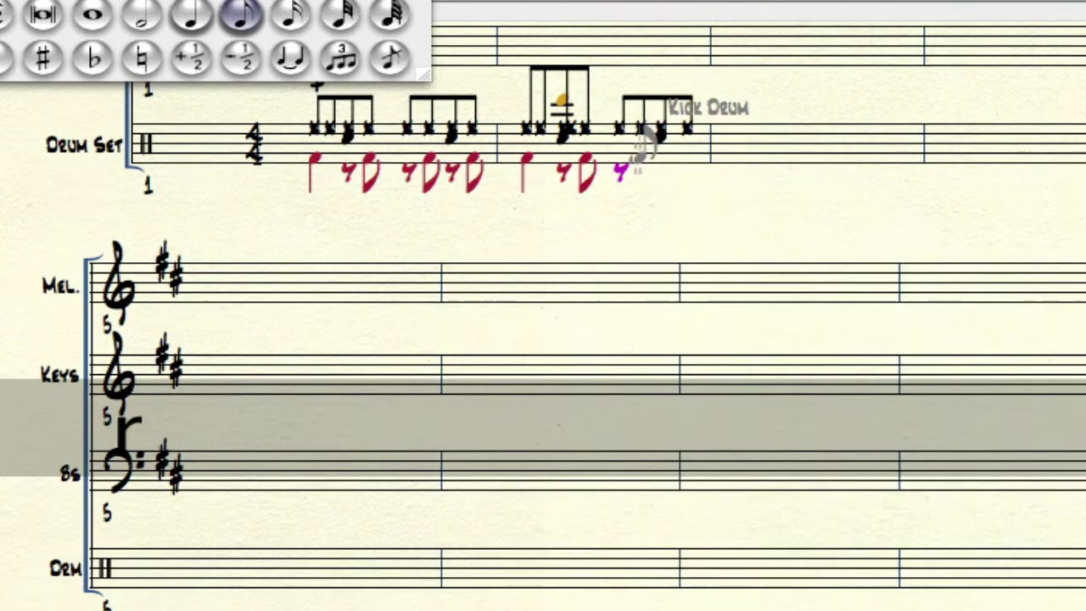
key(r)
click(642, 159)
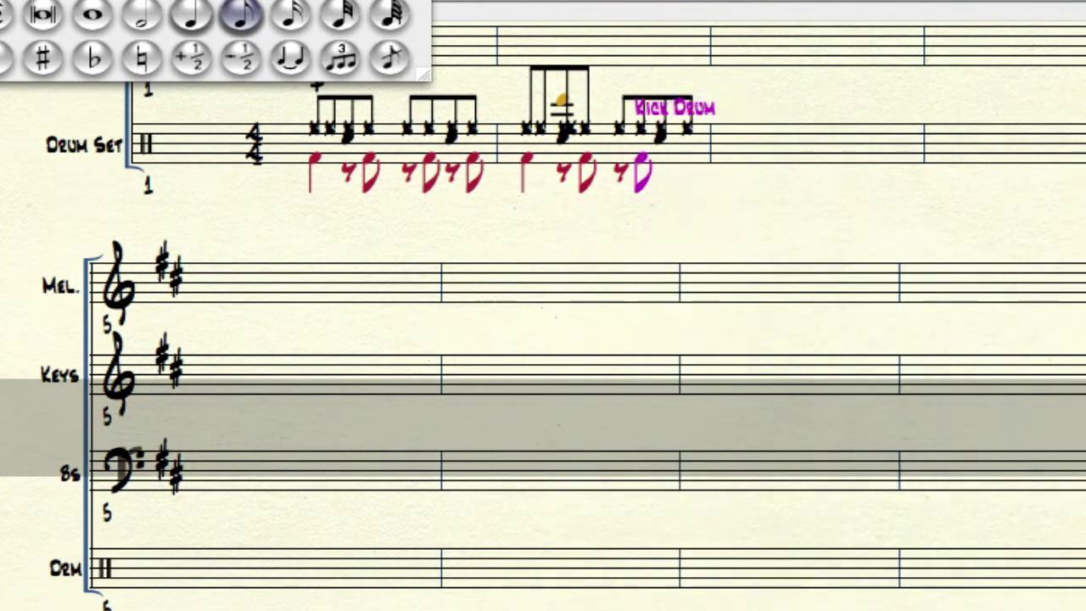
click(659, 157)
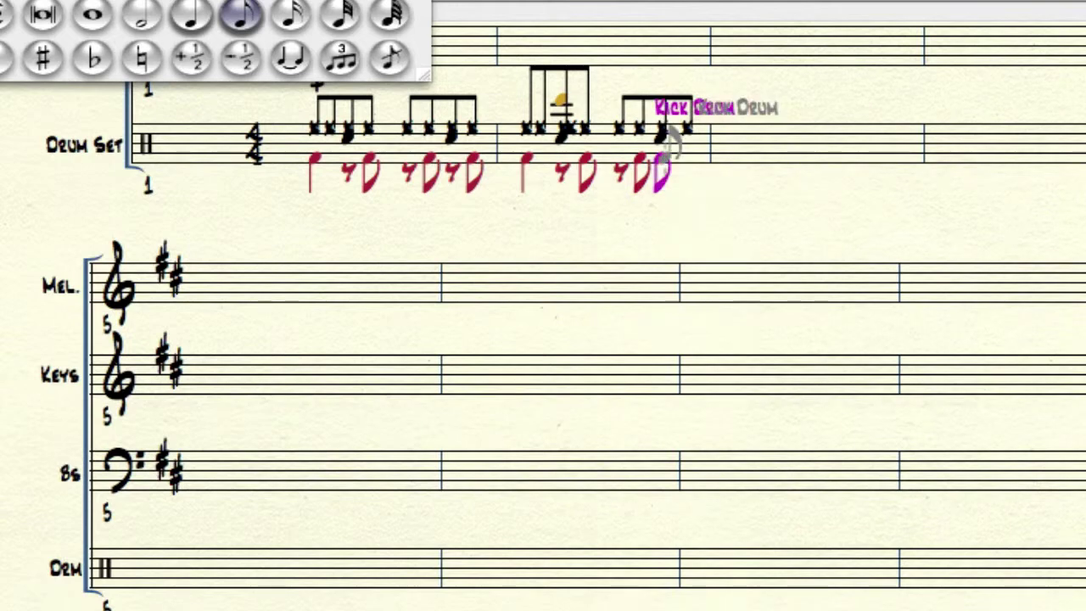
key(0)
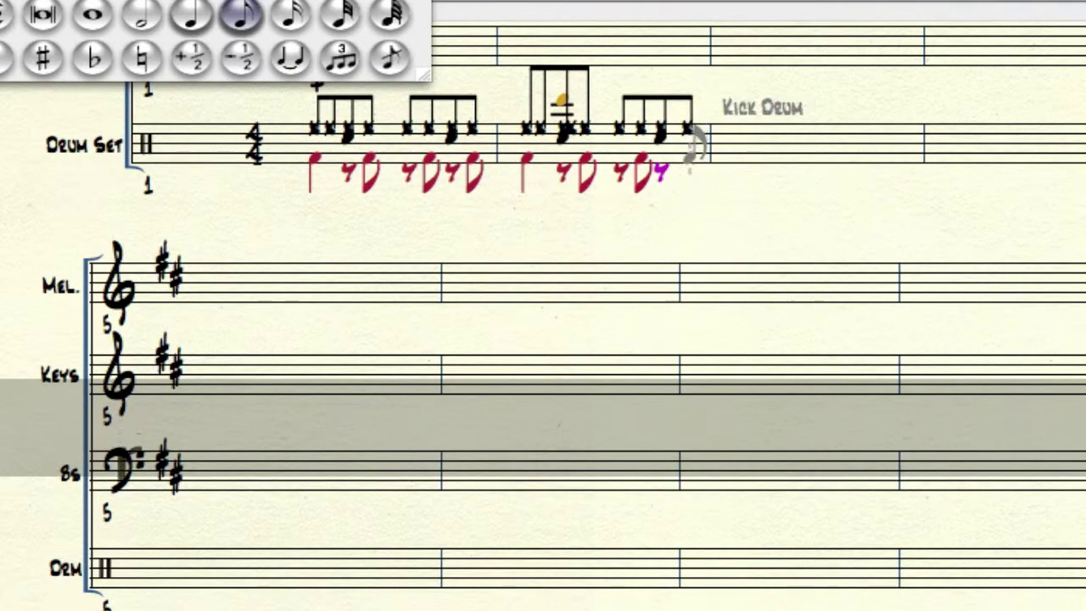
click(689, 157)
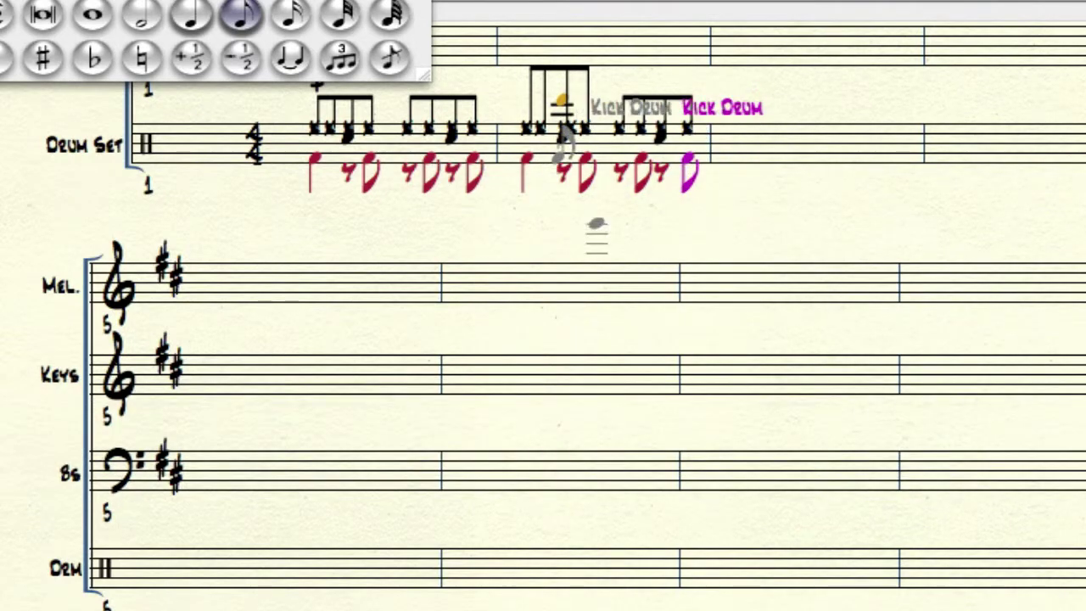
Step: Remove the stray high note from the third eighth of measure 2 in the Drum Set staff, keeping Hi-Hat Closed there
scroll(517, 59, up, 1)
key(Down)
key(super+shift+p)
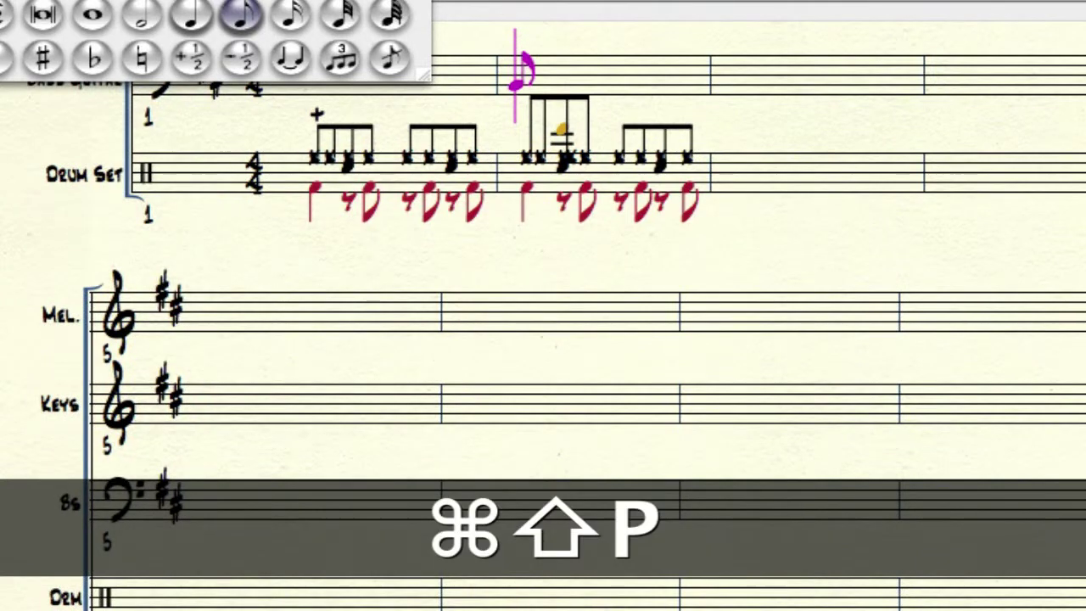
click(560, 131)
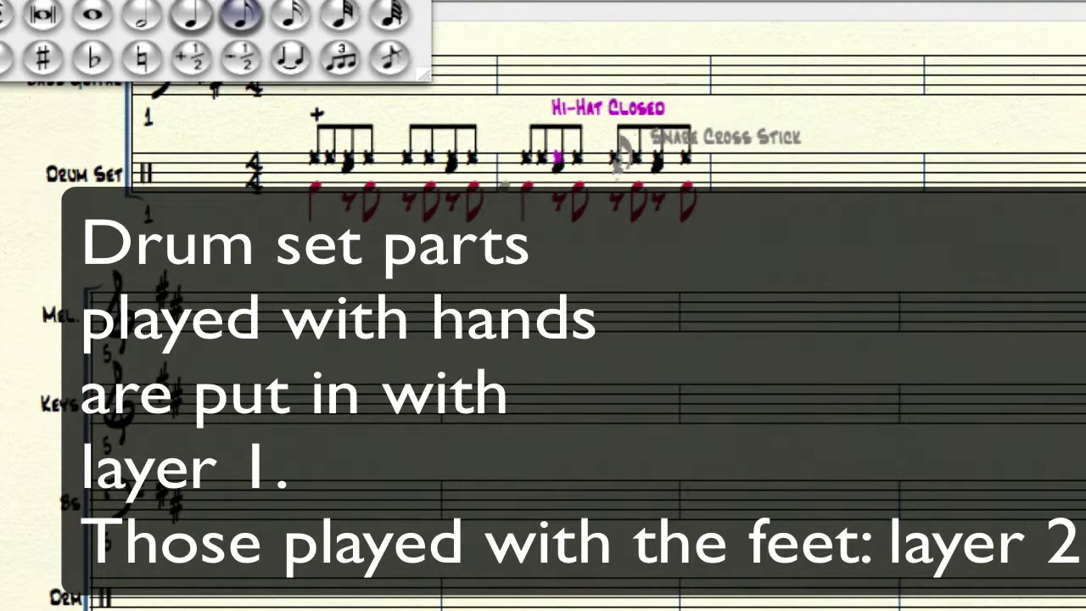
key(Escape)
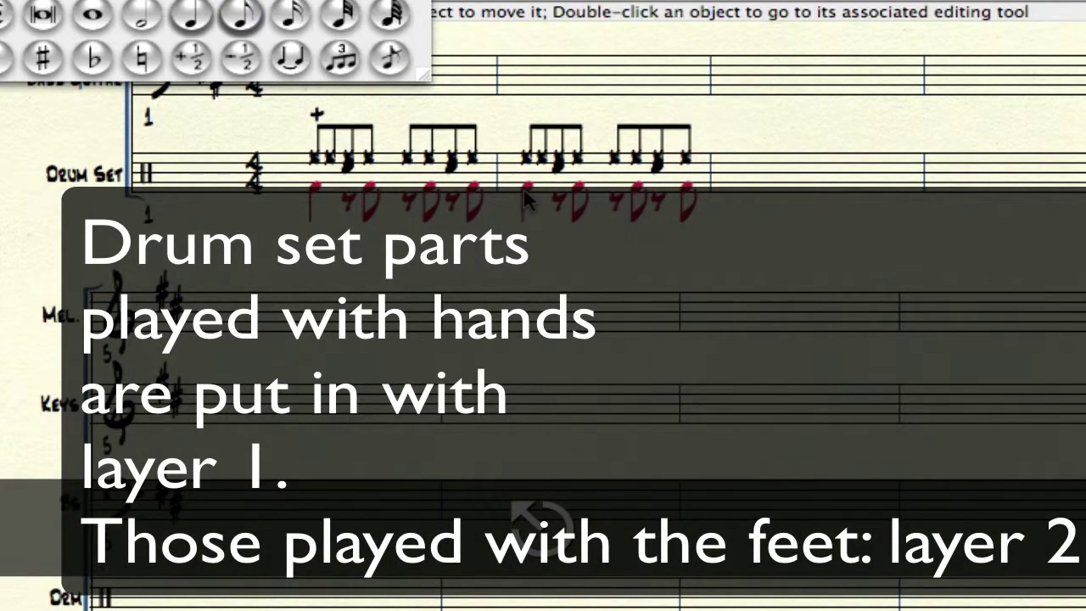
Step: Copy the groove in measure 2 of the Drum Set staff into measures 3 through 8
click(578, 182)
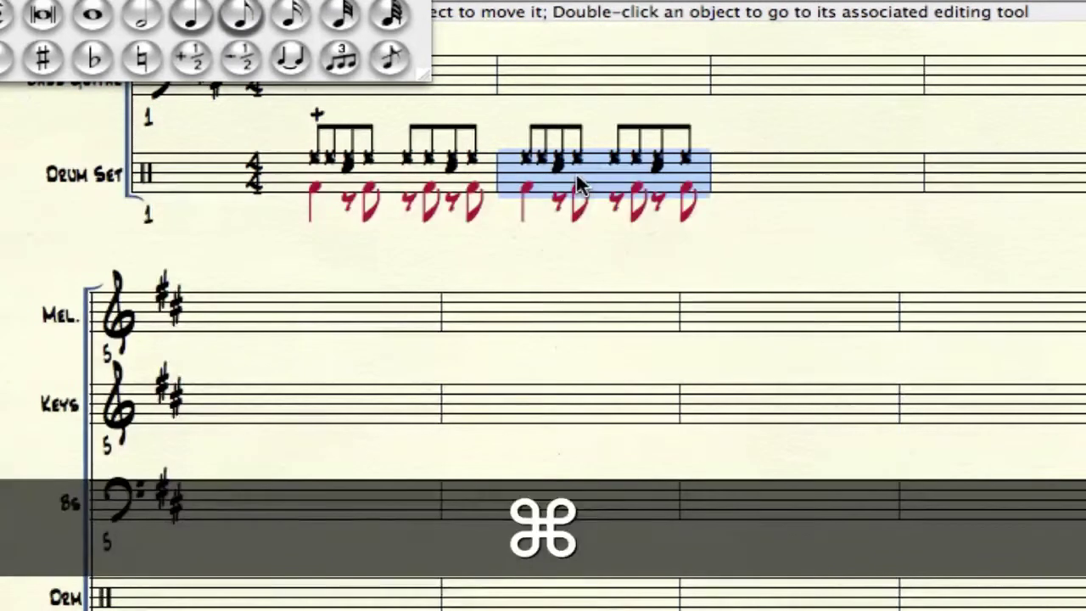
key(super+c)
click(780, 174)
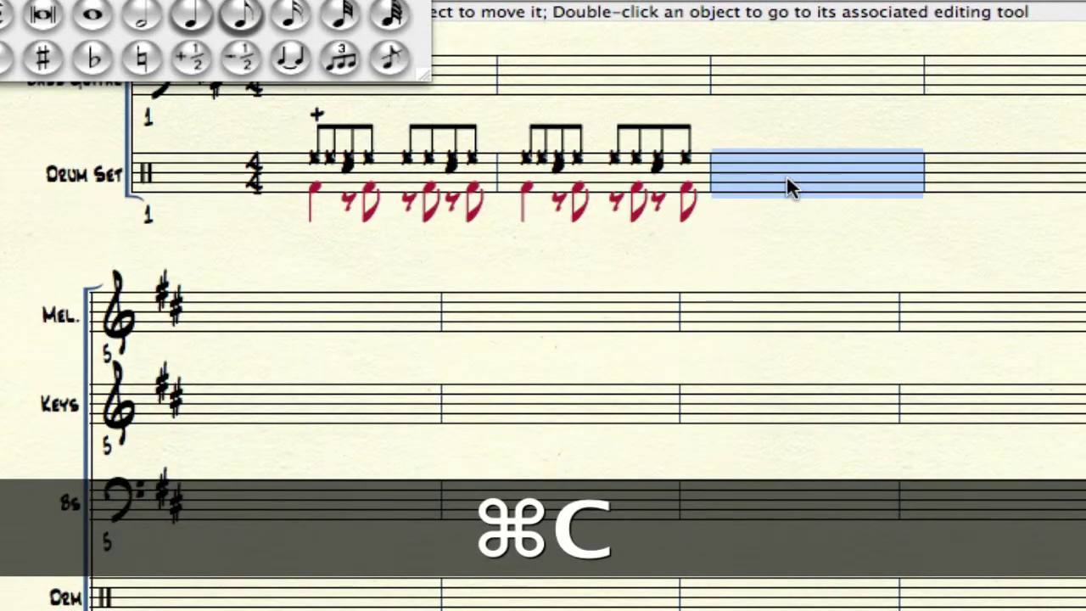
key(super+v)
click(987, 176)
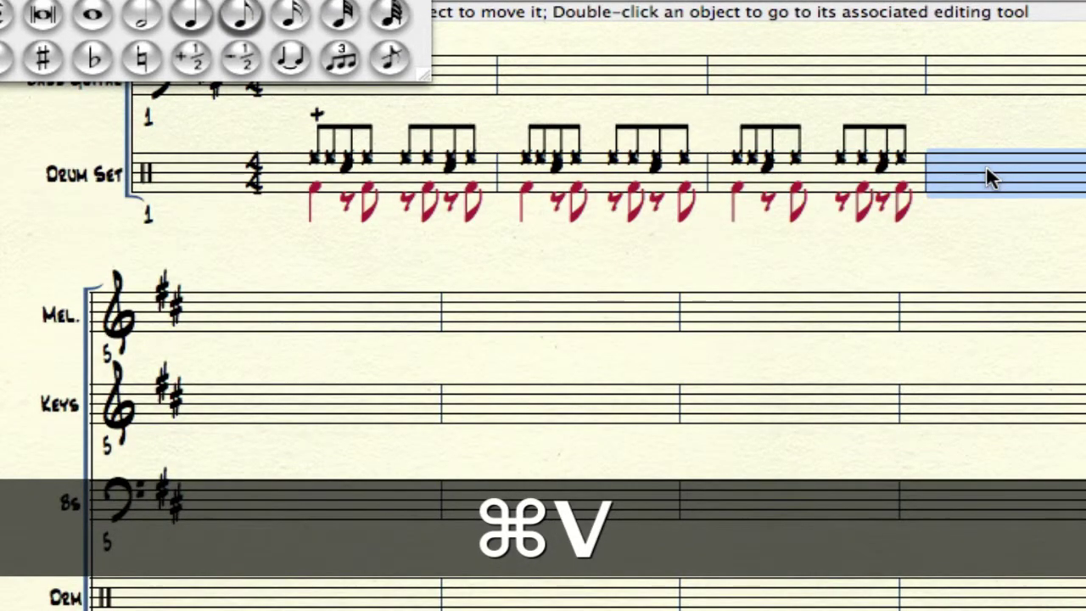
key(super+v)
click(362, 603)
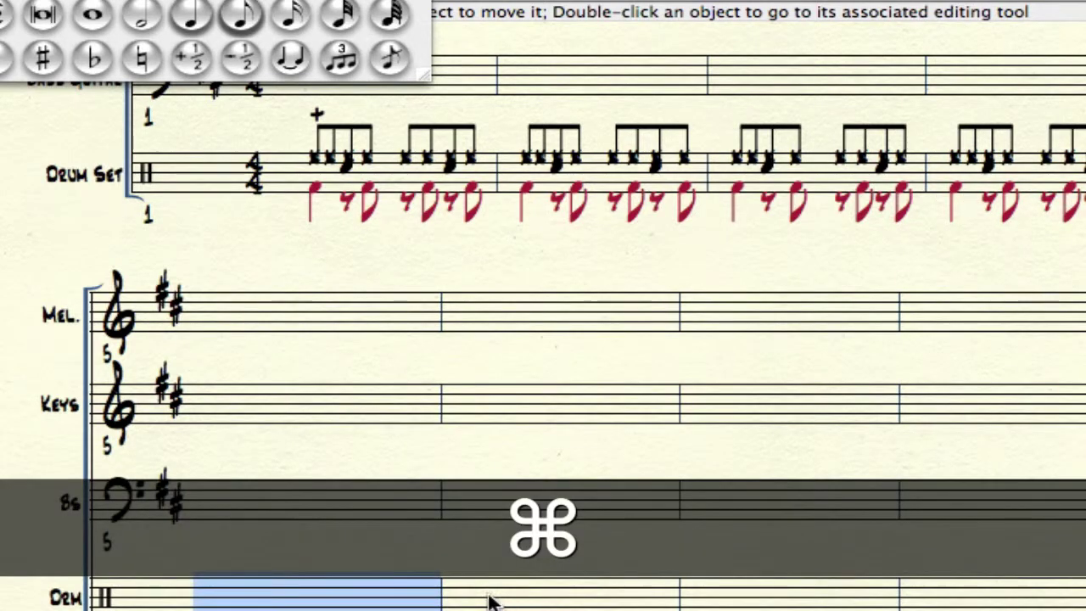
key(super+v)
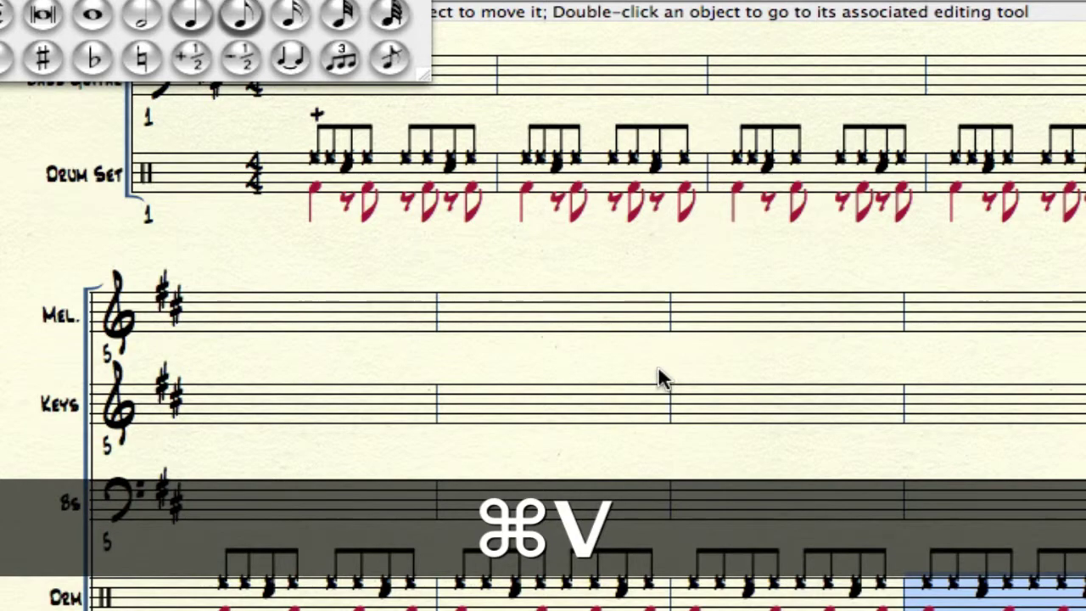
Step: Apply the 1 Meas Repeat staff style to measures 2 through 4 of the Drum Set staff
scroll(659, 370, up, 6)
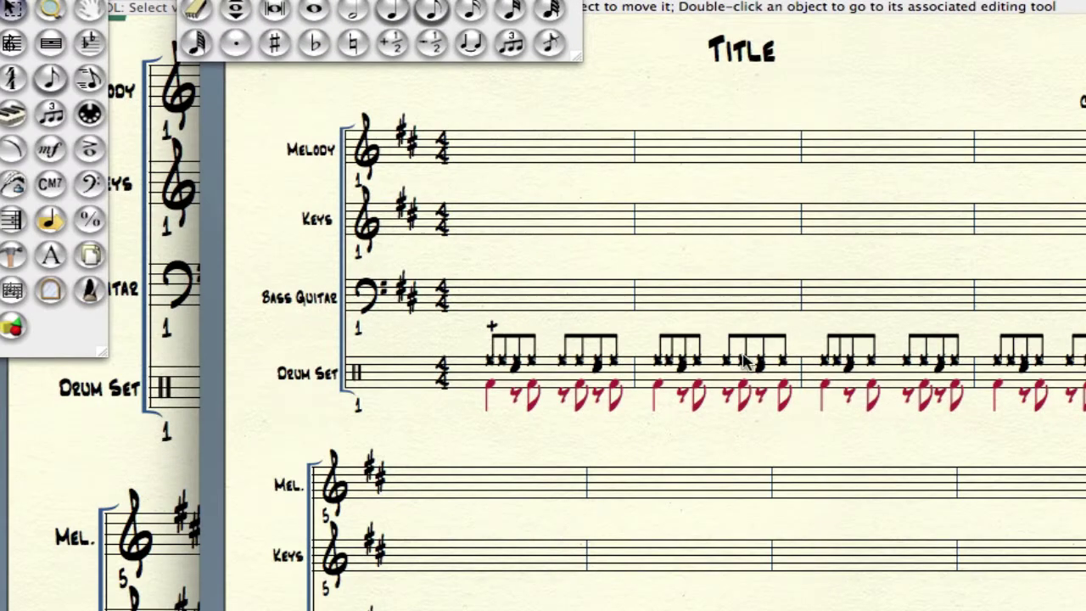
click(743, 355)
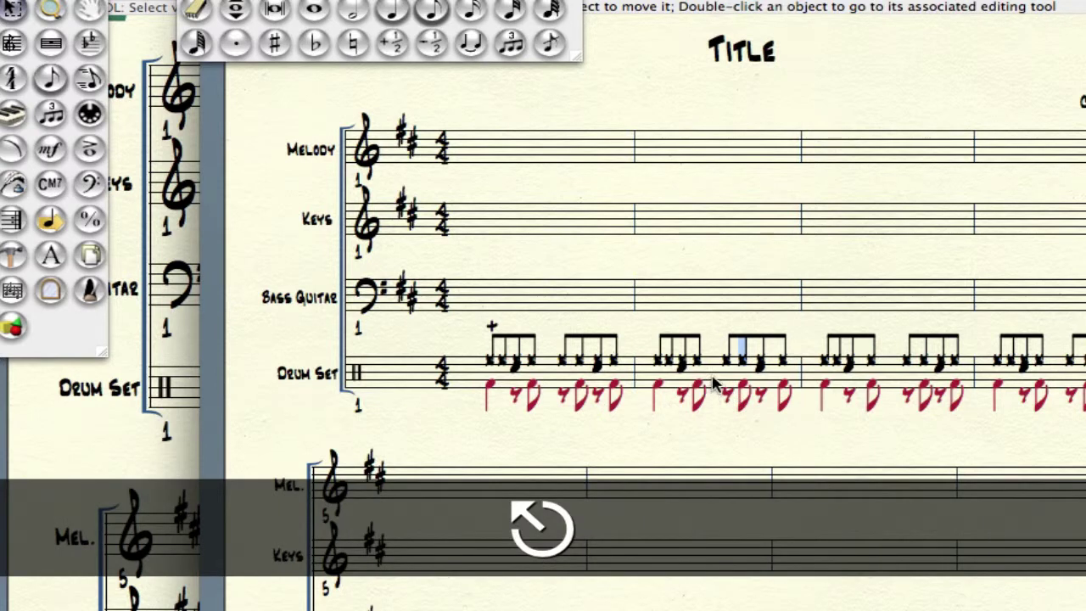
click(714, 384)
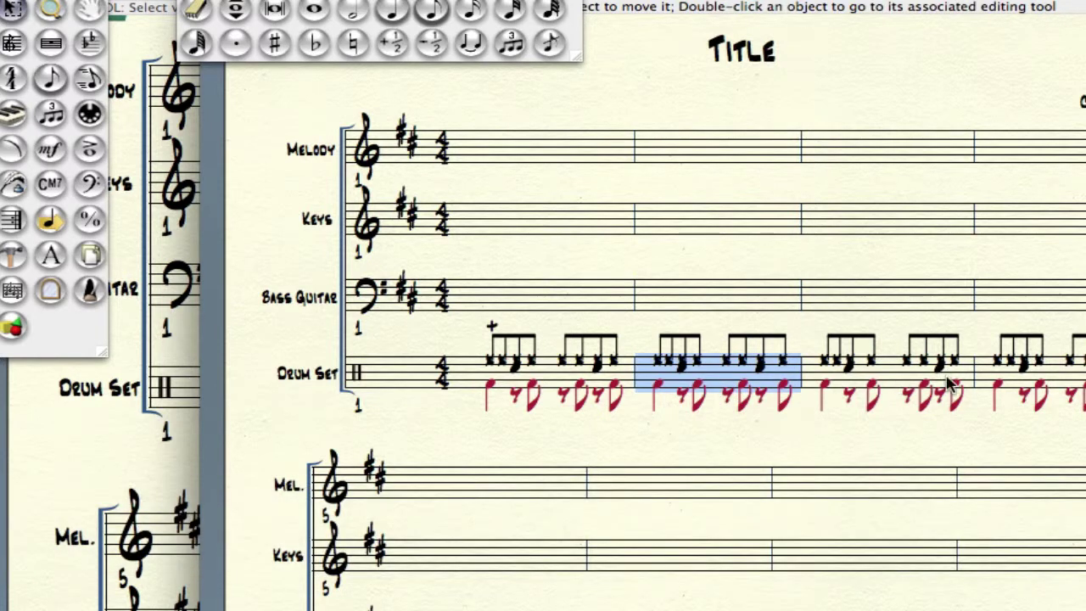
shift+click(1018, 372)
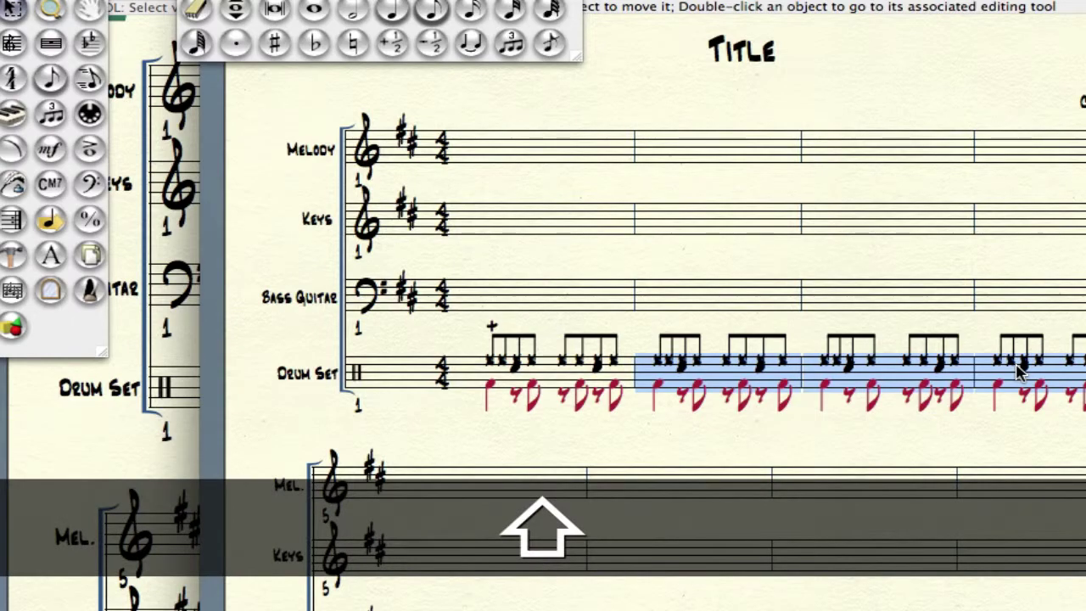
click(11, 46)
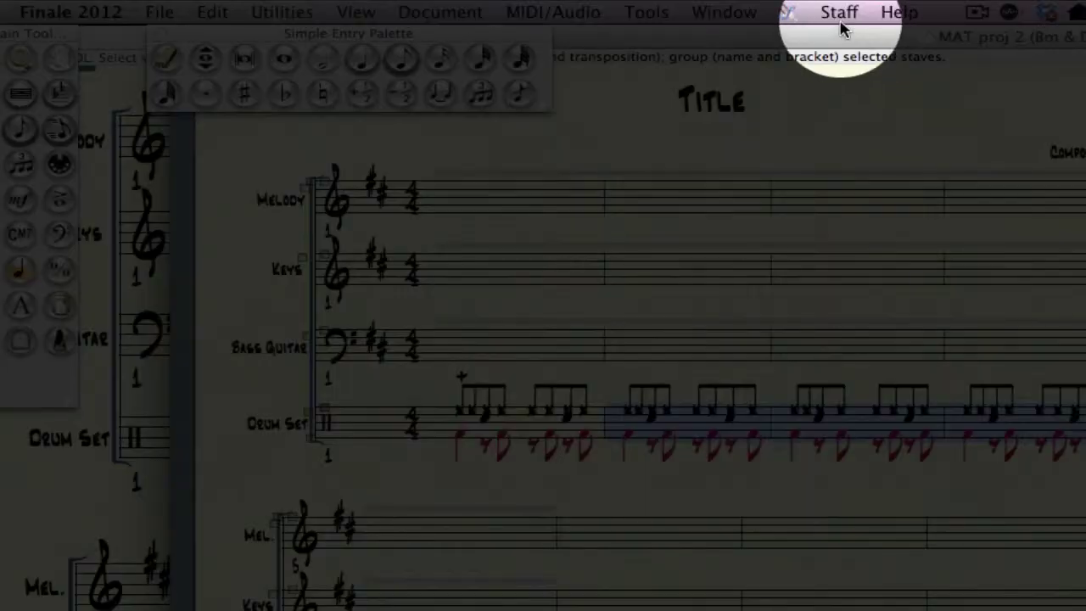
click(839, 12)
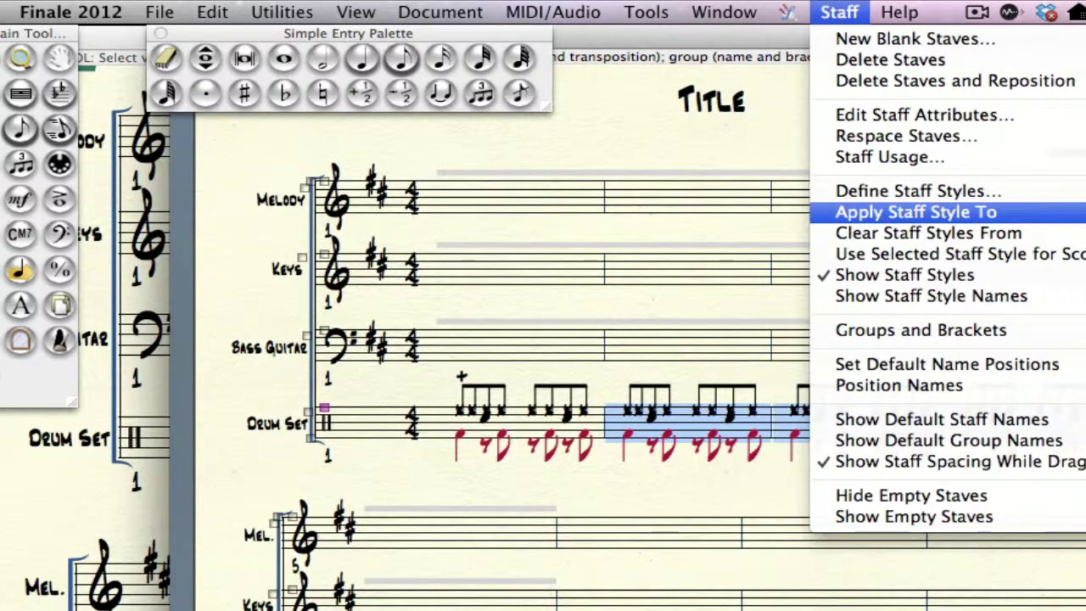
click(781, 415)
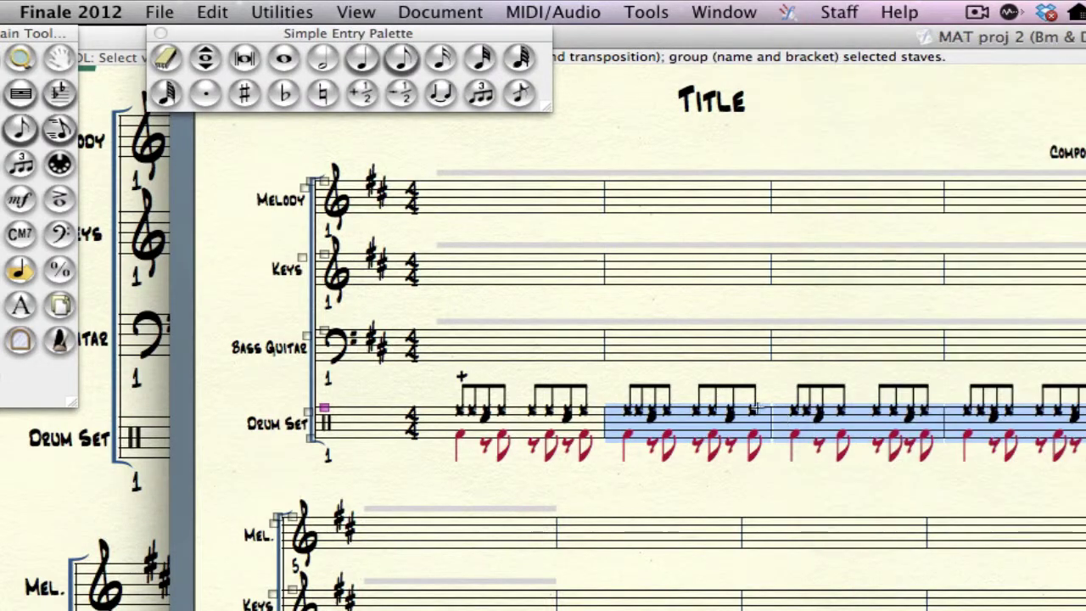
ctrl+click(665, 431)
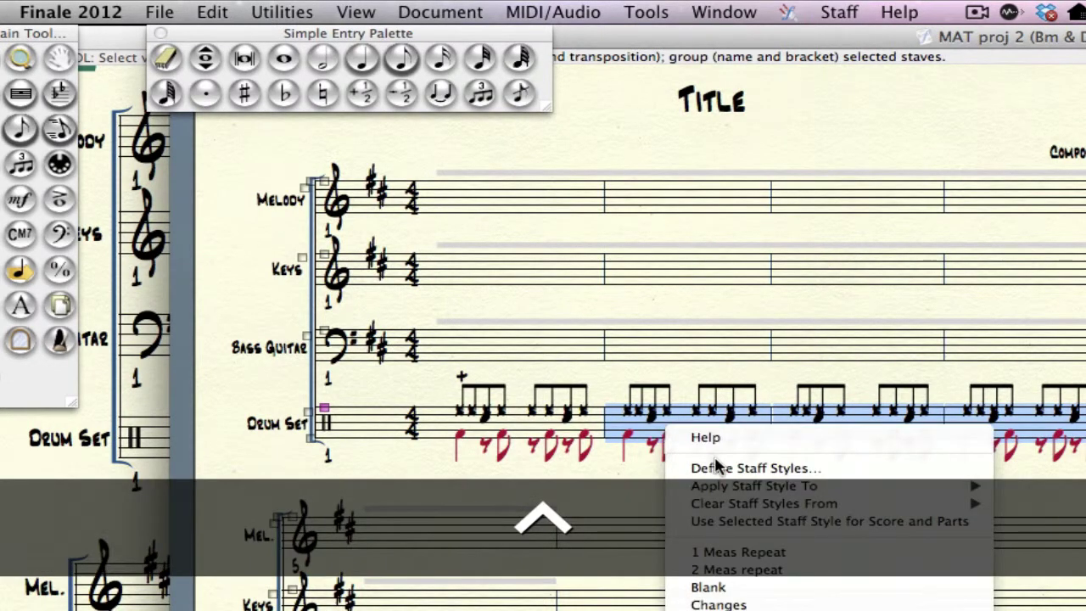
mouse_move(722, 483)
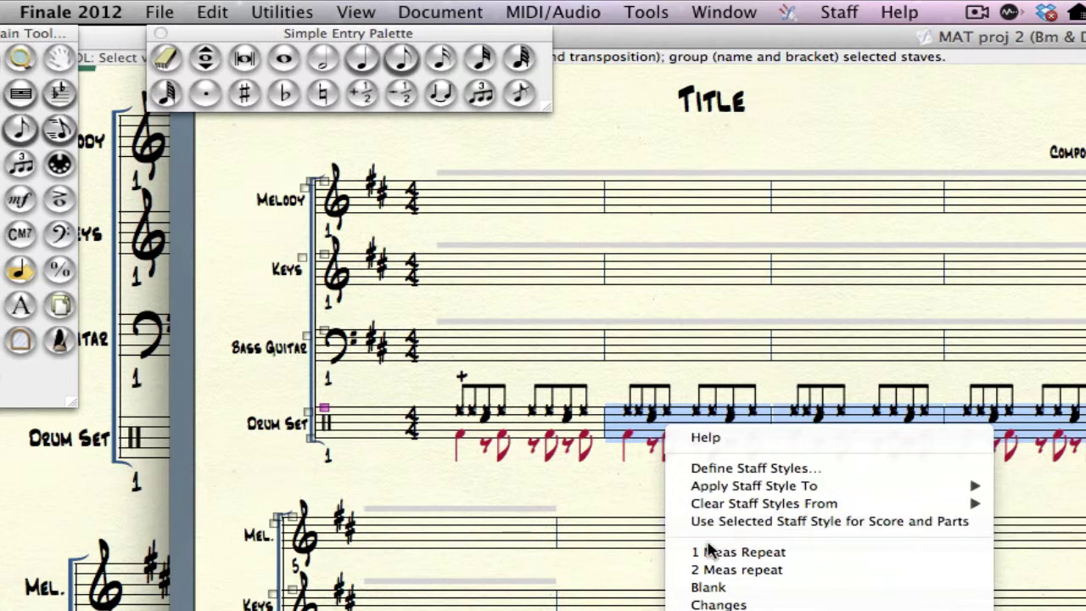
click(717, 556)
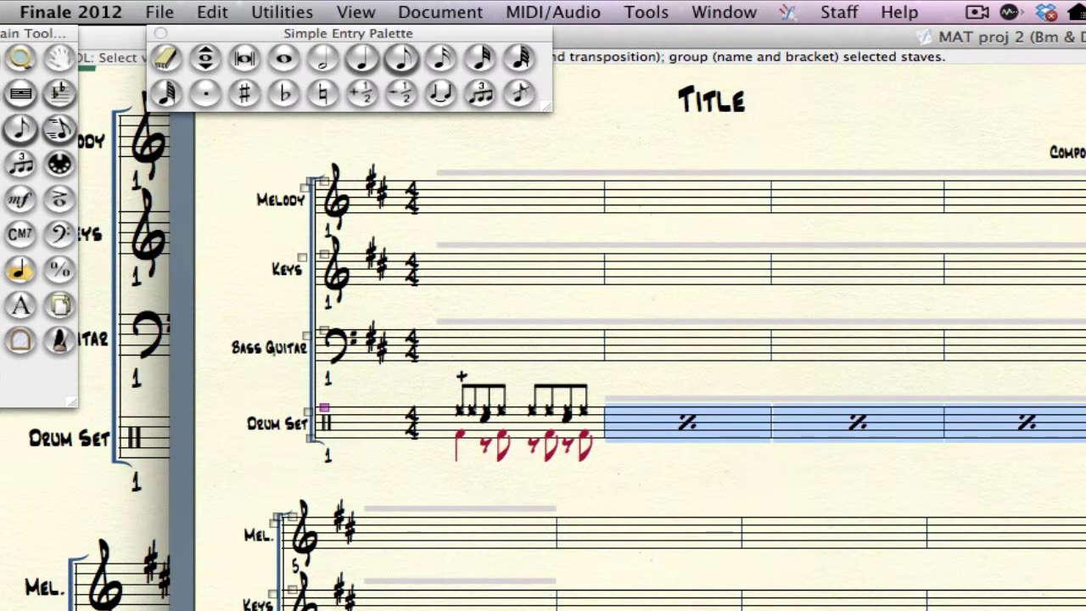
Step: Copy the measure 1 drum groove into measure 13 of the drum staff
key(Escape)
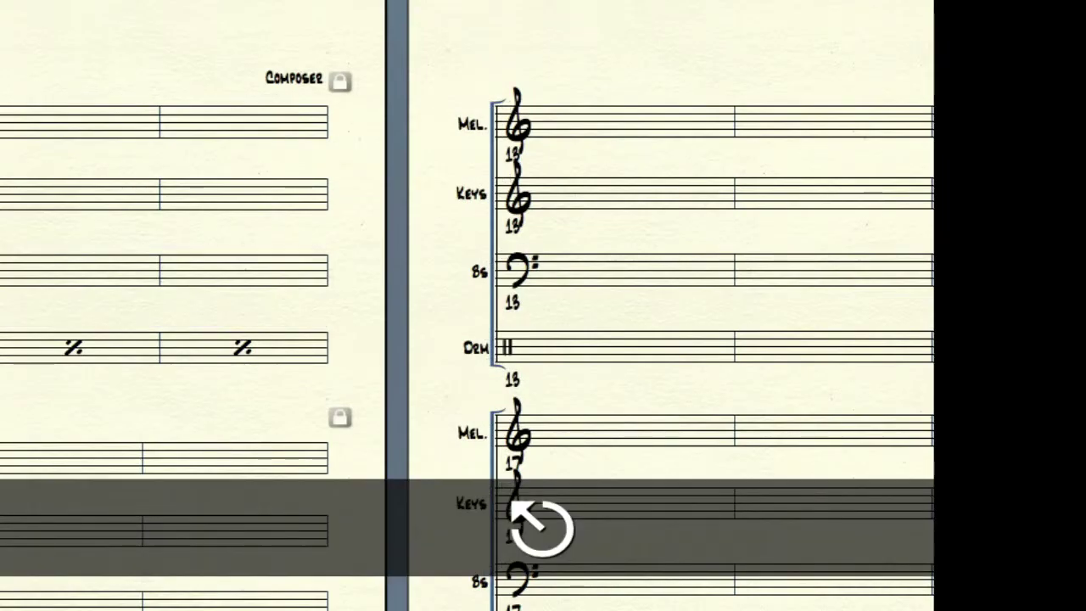
click(582, 344)
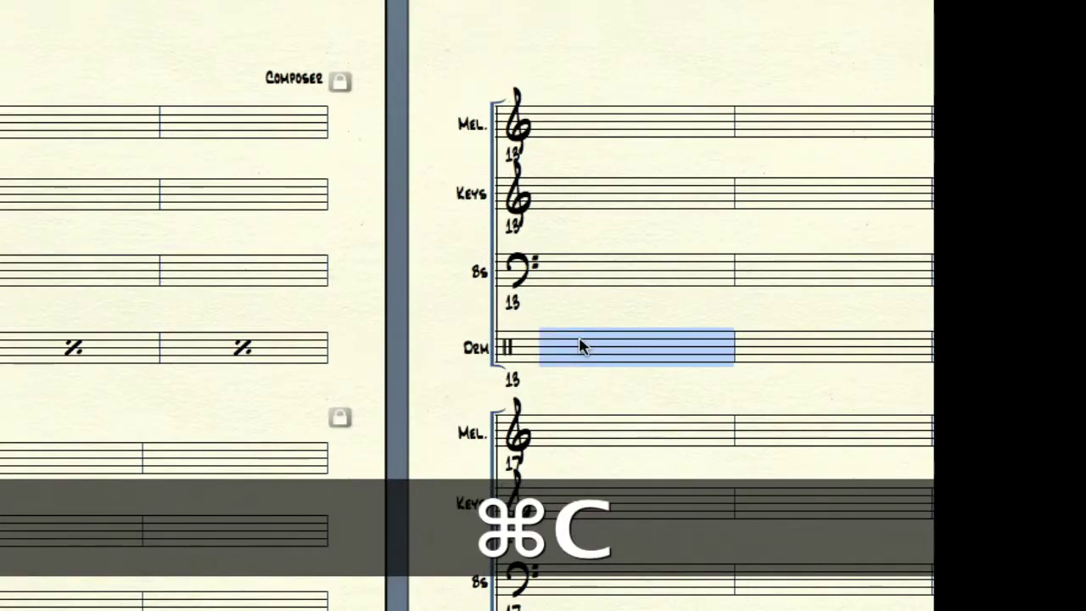
key(super+v)
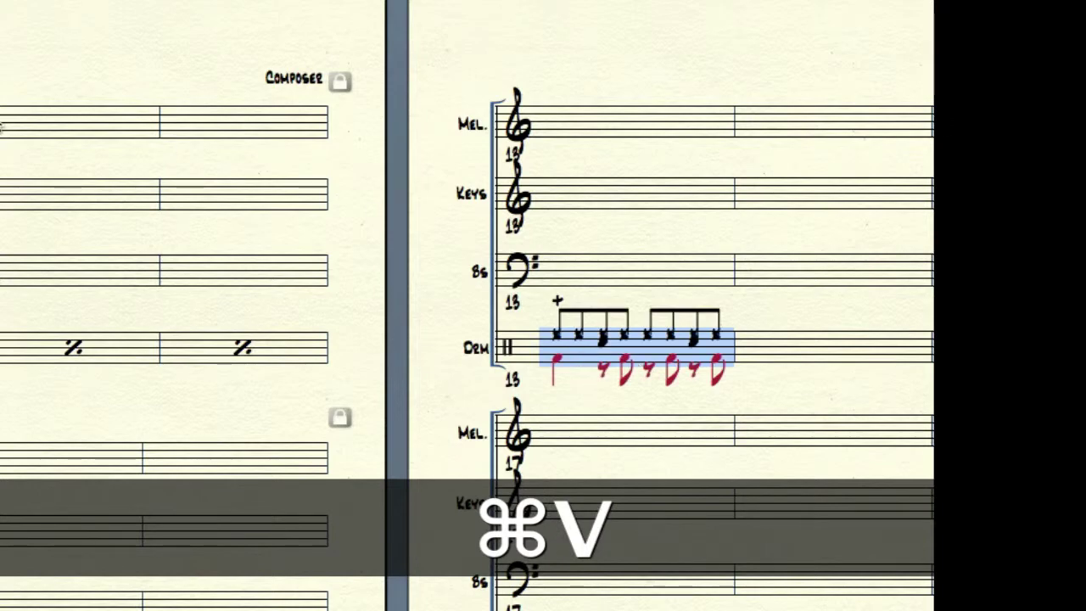
Step: With the eighth-note value active, set the last upper note of measure 1 in the Drum Set staff to Hi-Hat Open
key(super+shift+p)
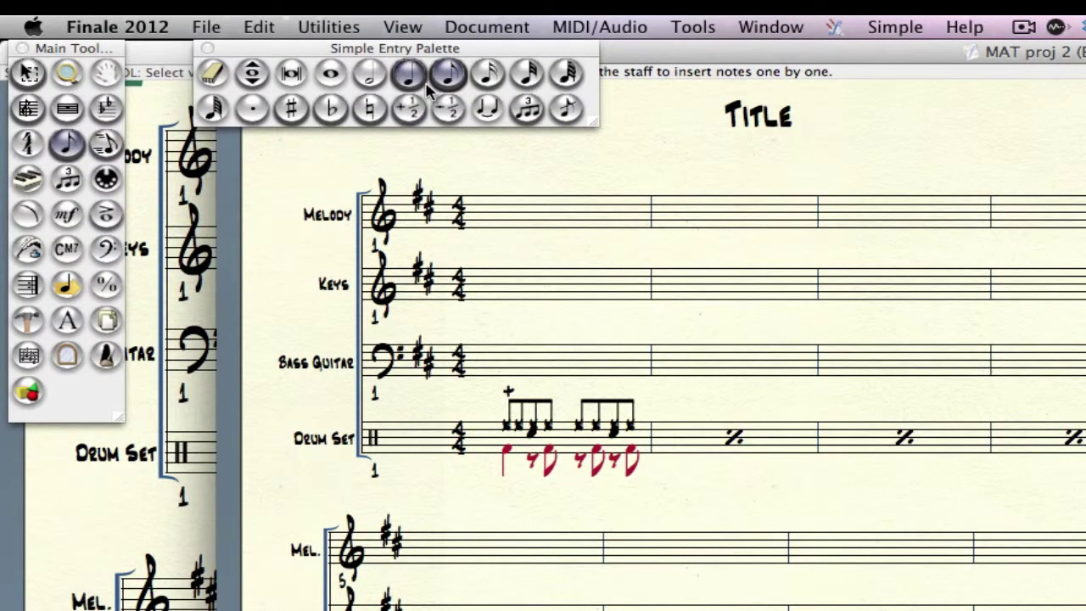
click(448, 74)
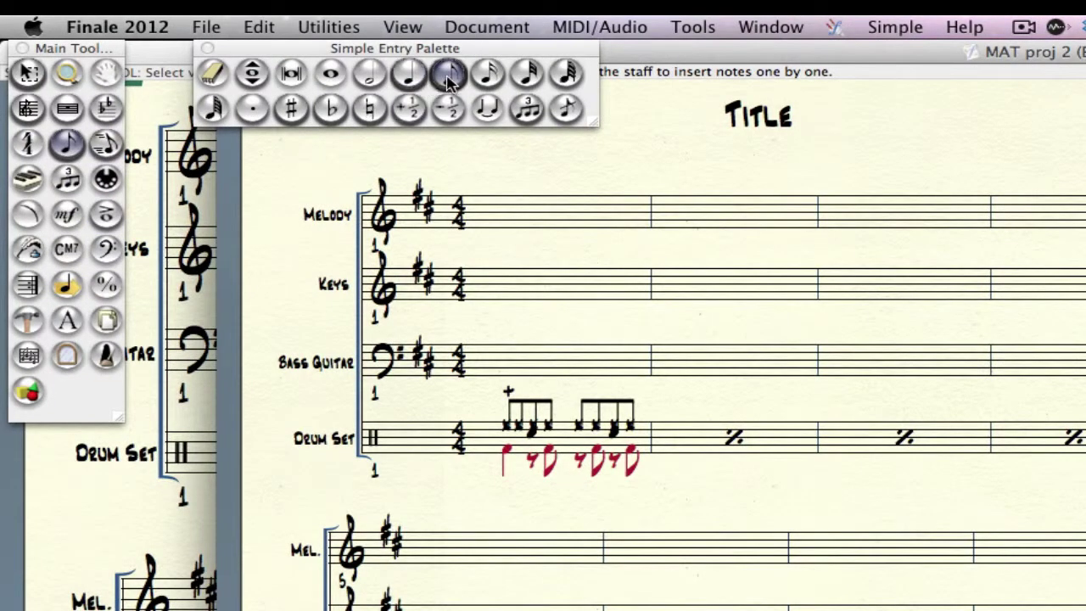
click(632, 427)
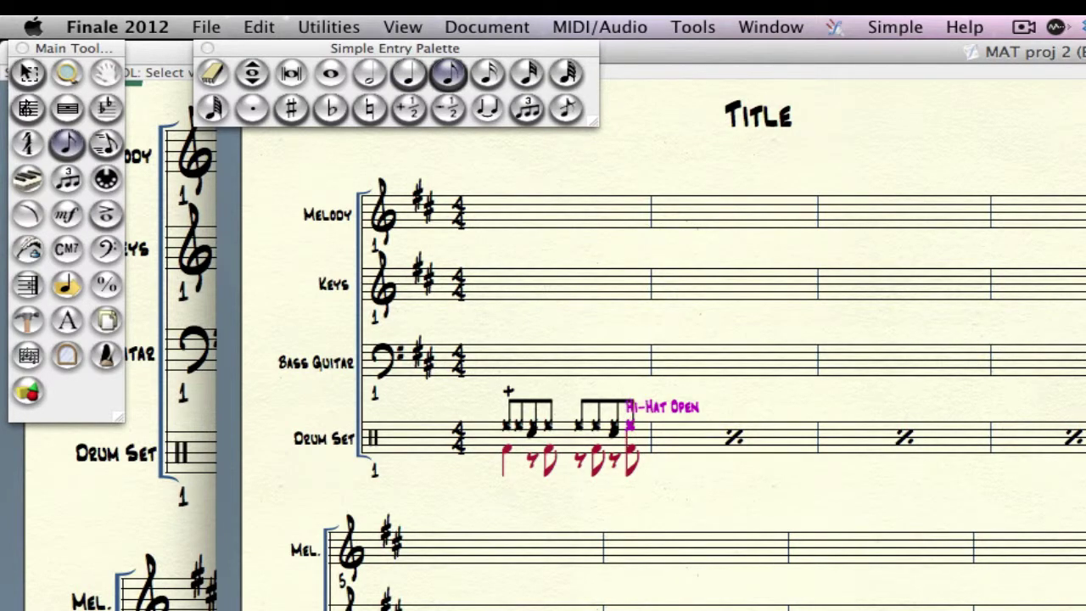
key(Down)
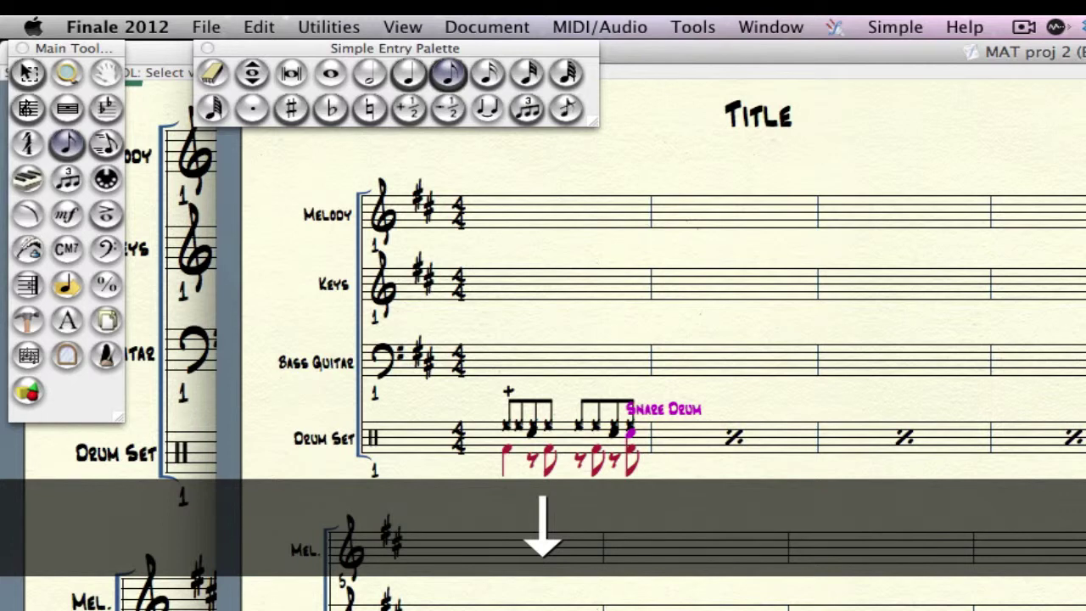
key(Up)
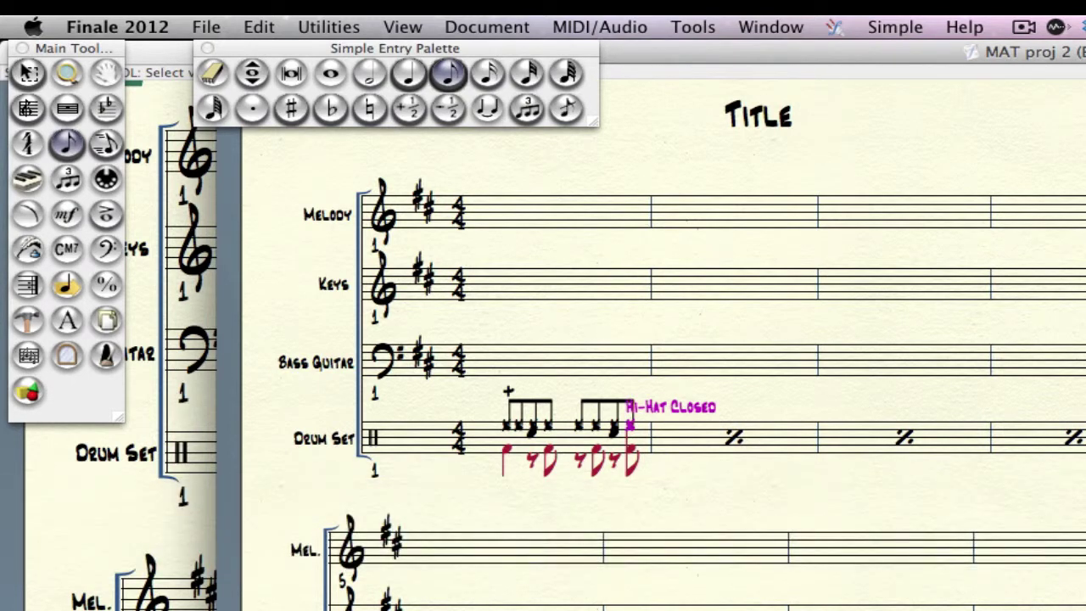
key(Up)
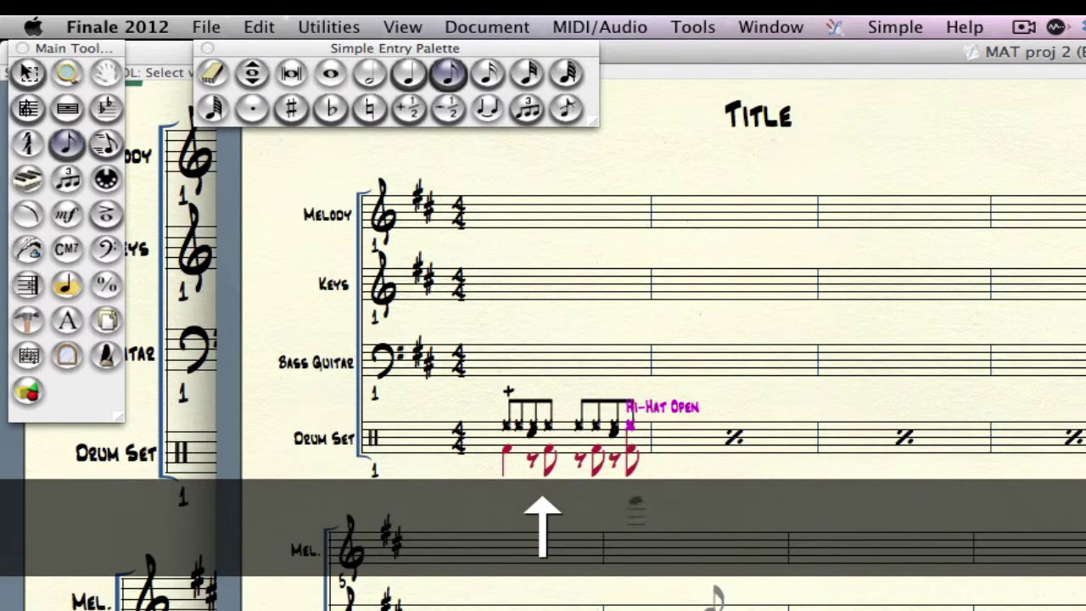
Step: Attach the open-circle articulation to the last hi-hat note of measure 1 in the Drum Set staff
click(107, 216)
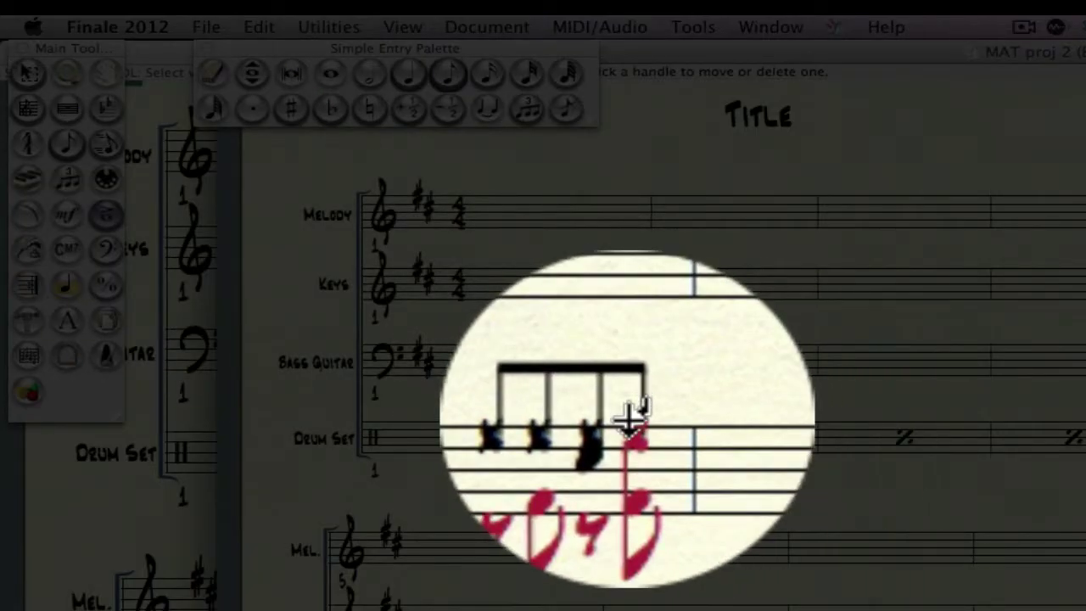
key(o)
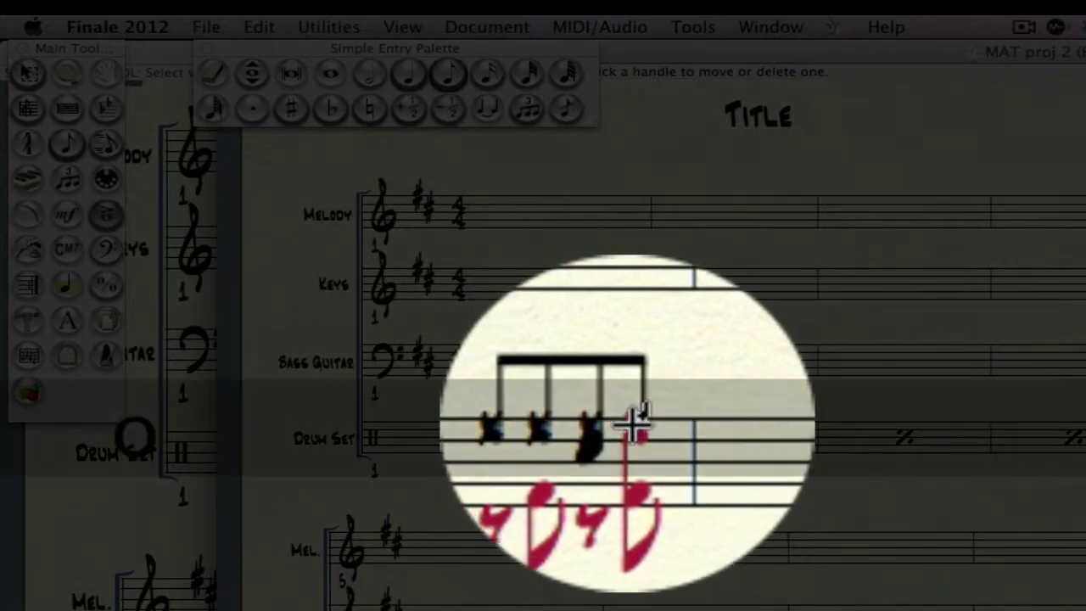
click(630, 421)
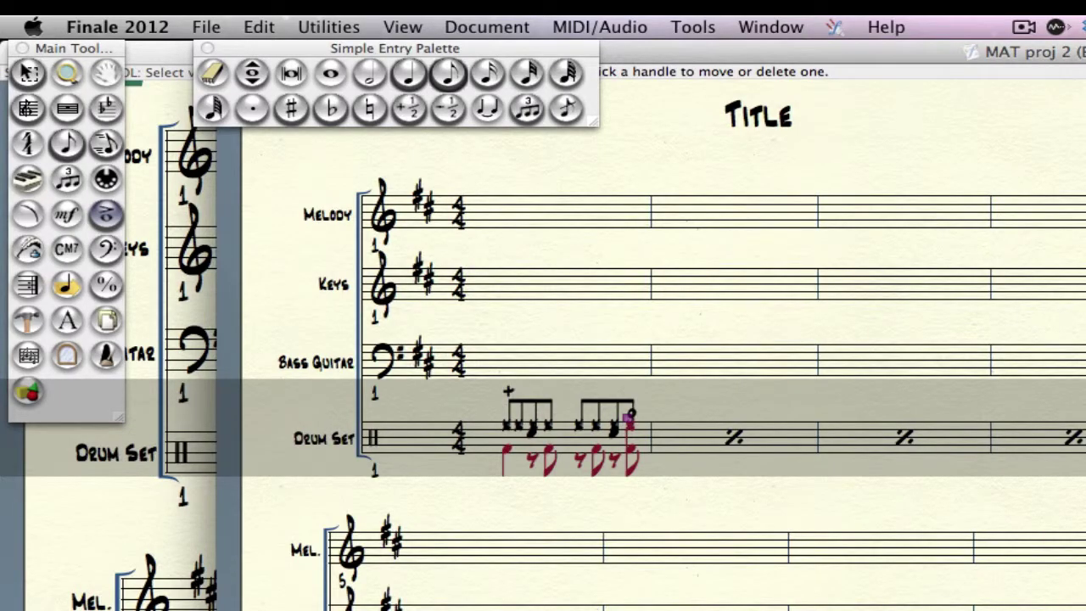
key(super+shift+o)
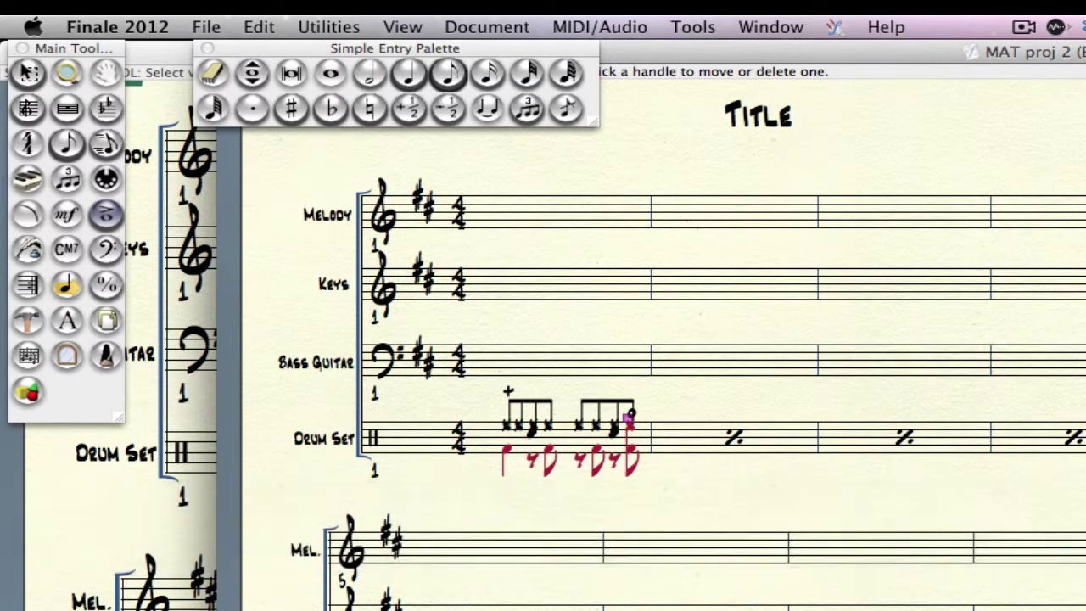
key(Down)
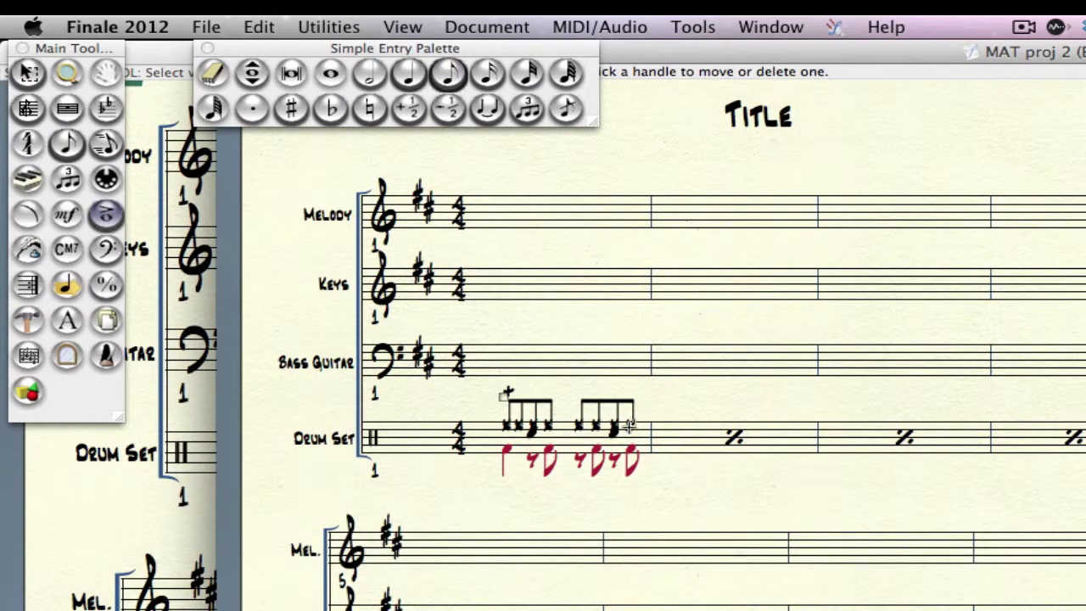
key(super+shift+p)
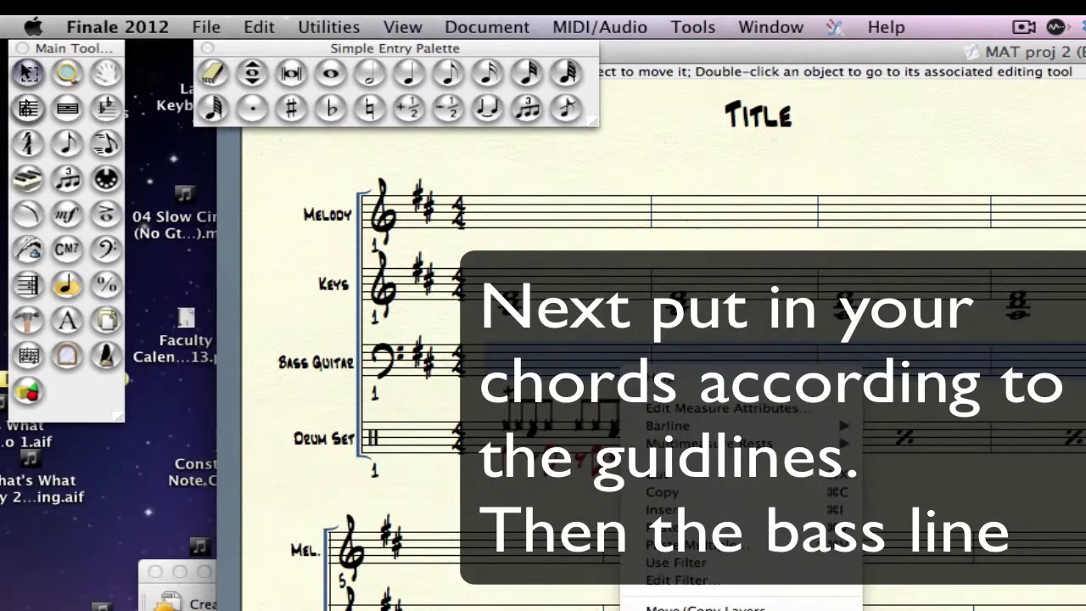
Step: Paste the copied music into the selected measures of the Bass Guitar staff
click(663, 527)
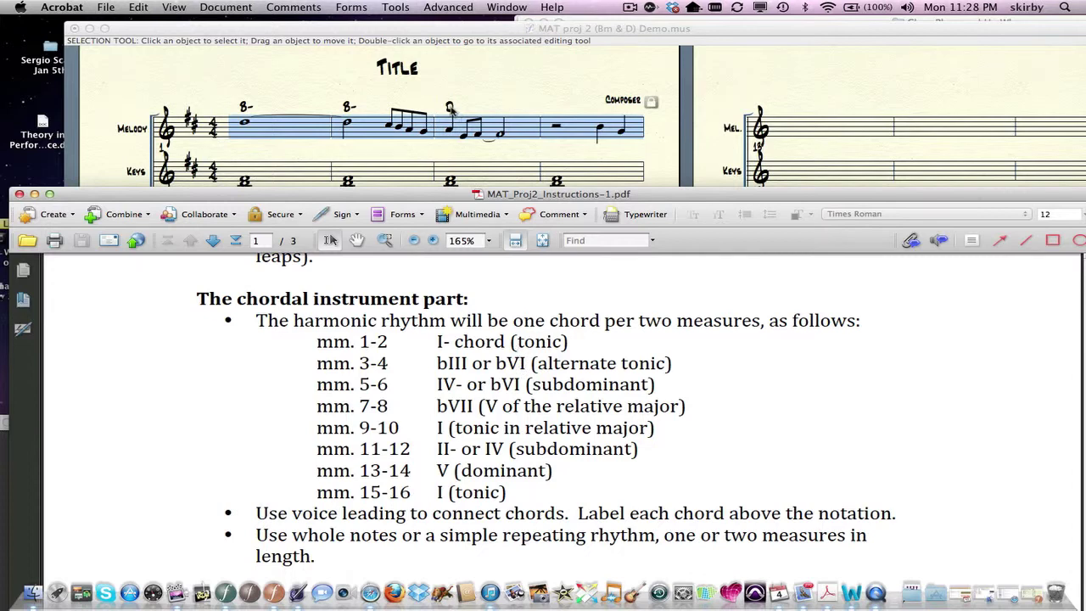
Step: Move the MAT_Proj2_Instructions-1.pdf window in Acrobat down to uncover all four staves of the score's first system
drag(450, 202, 446, 298)
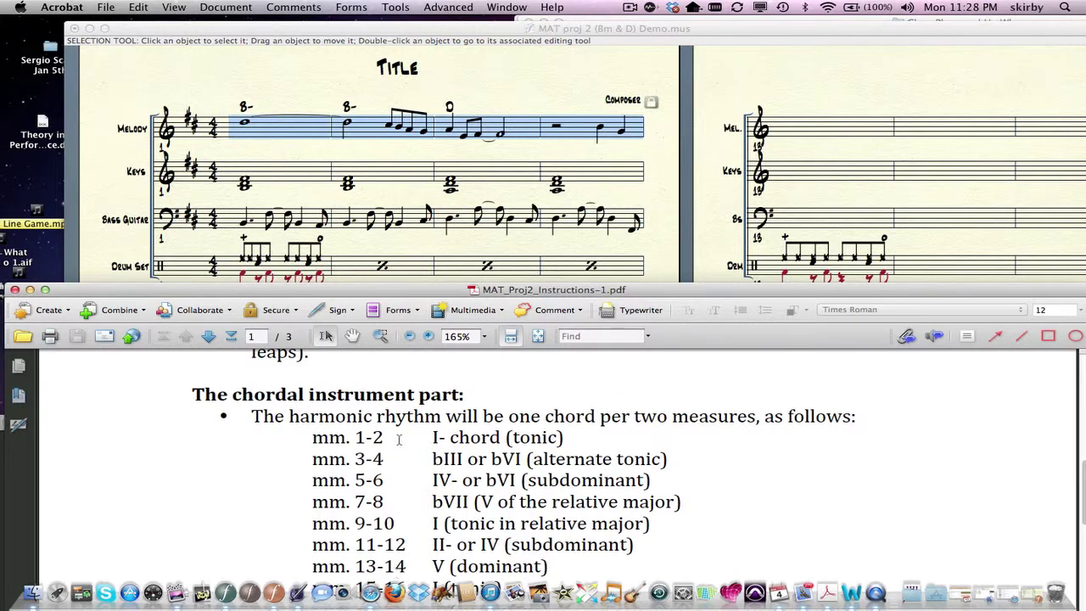
Step: In Acrobat, examine the section A melodic rhythm example for measures 1-8 on page 3 of the instructions PDF
click(258, 223)
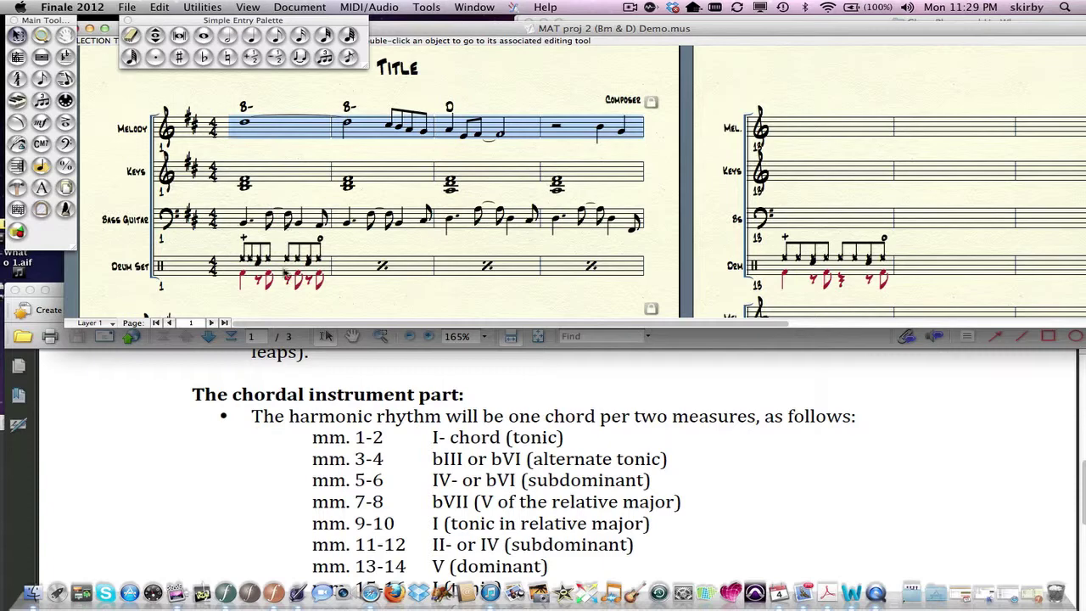
click(329, 436)
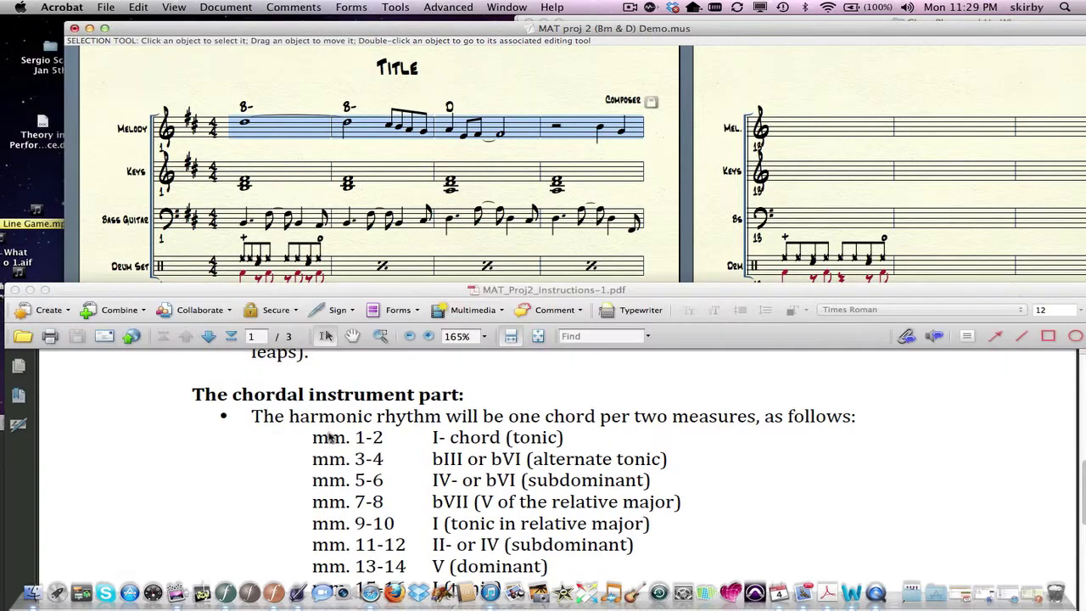
scroll(329, 436, down, 10)
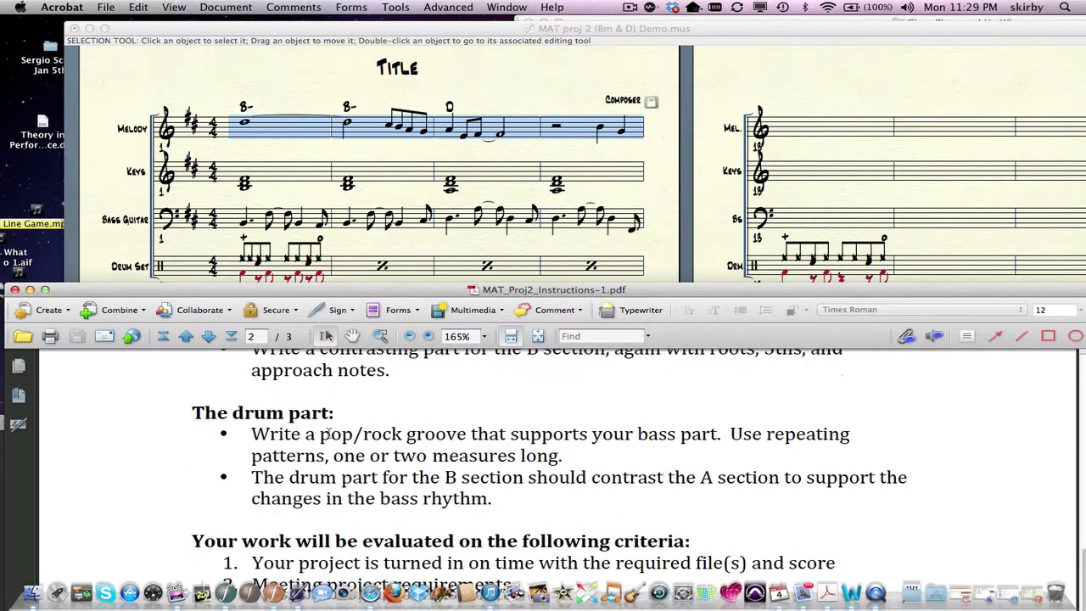
scroll(329, 436, down, 5)
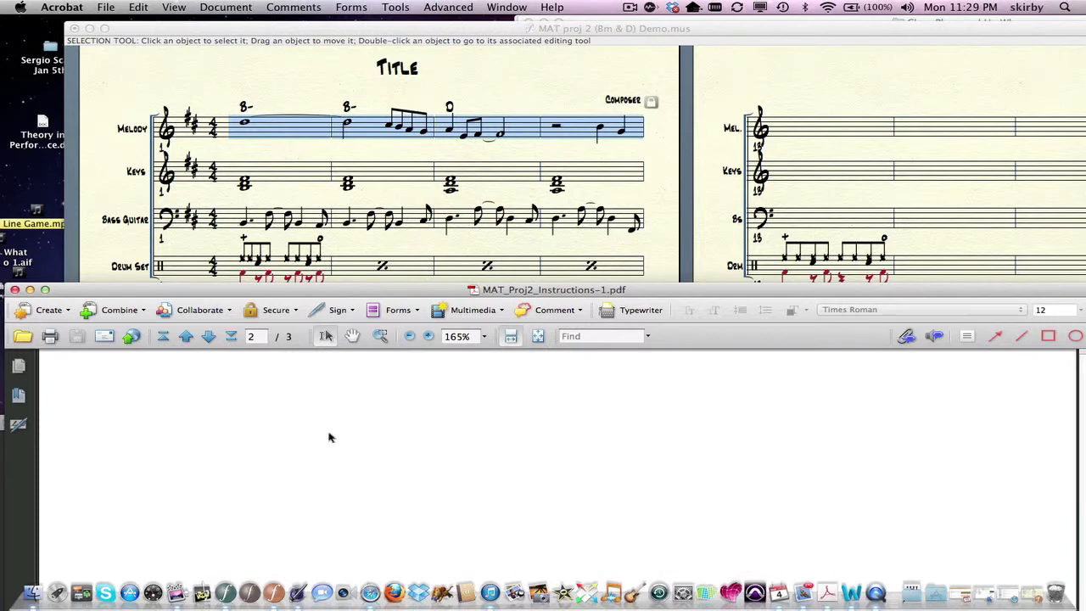
scroll(329, 436, down, 10)
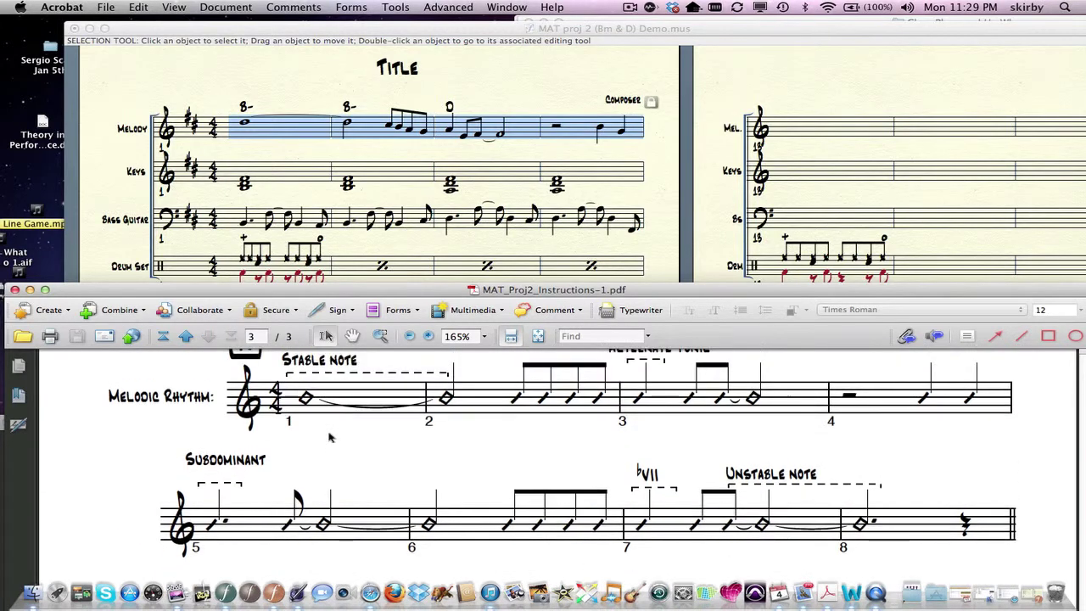
scroll(329, 436, up, 2)
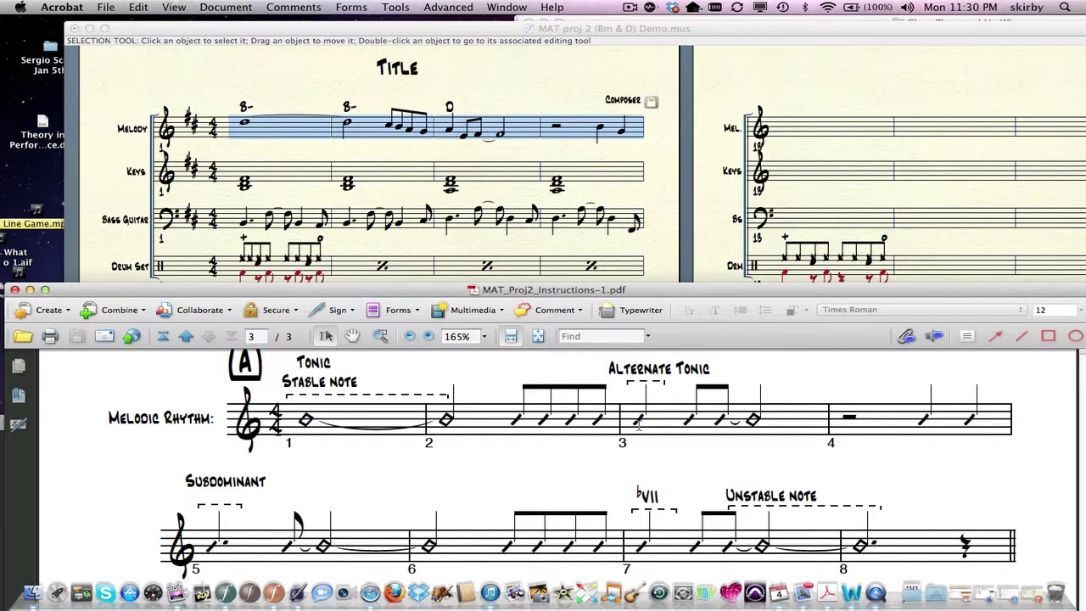
Step: Switch to the Finale score and activate the eighth-note value for Simple Entry
click(437, 282)
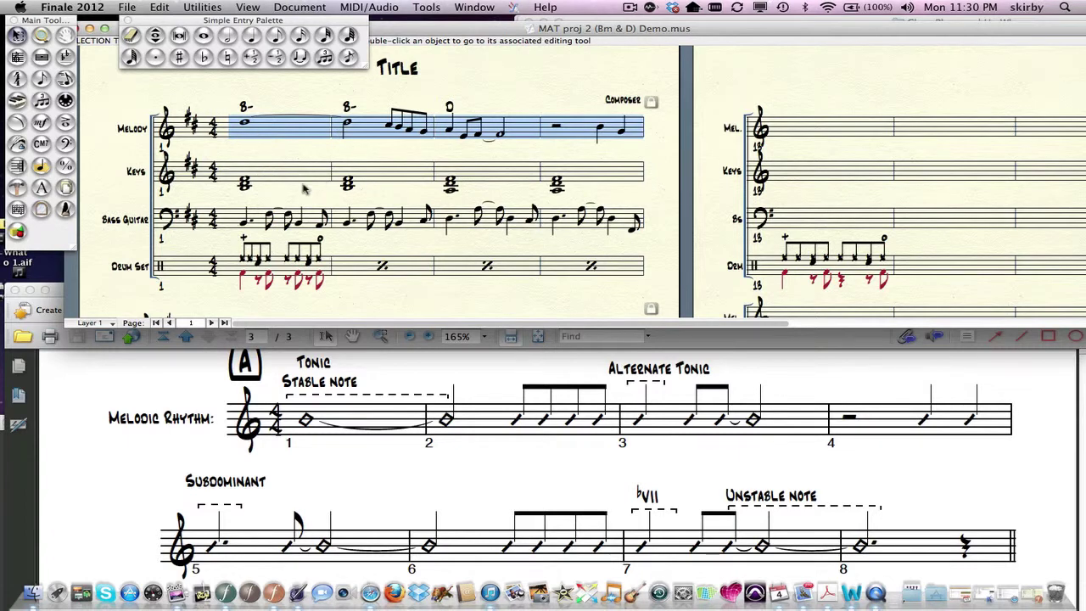
key(space)
scroll(764, 252, right, 3)
scroll(763, 252, right, 2)
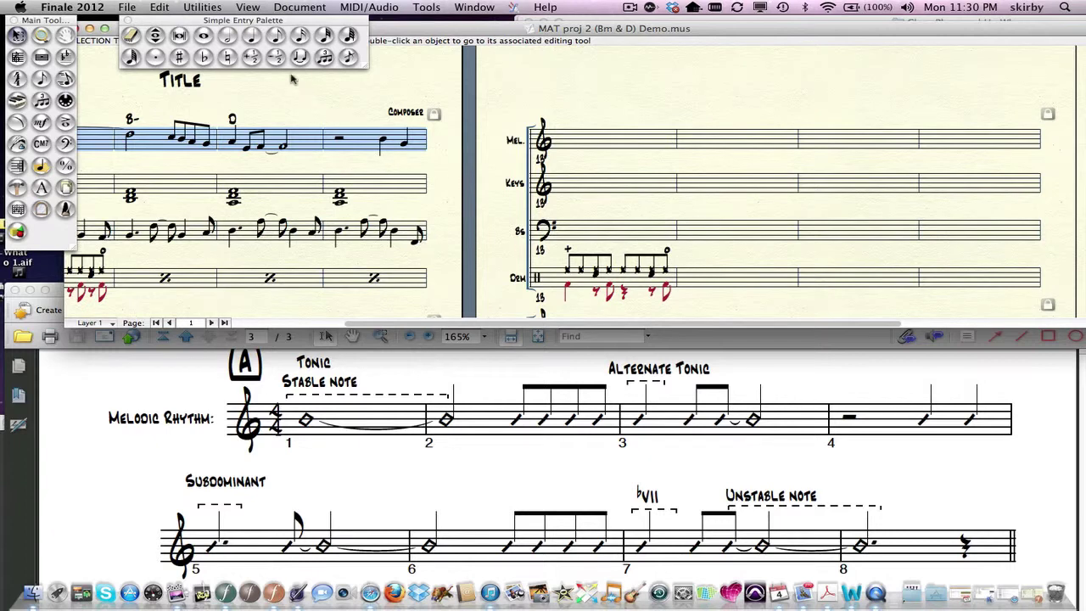
click(276, 37)
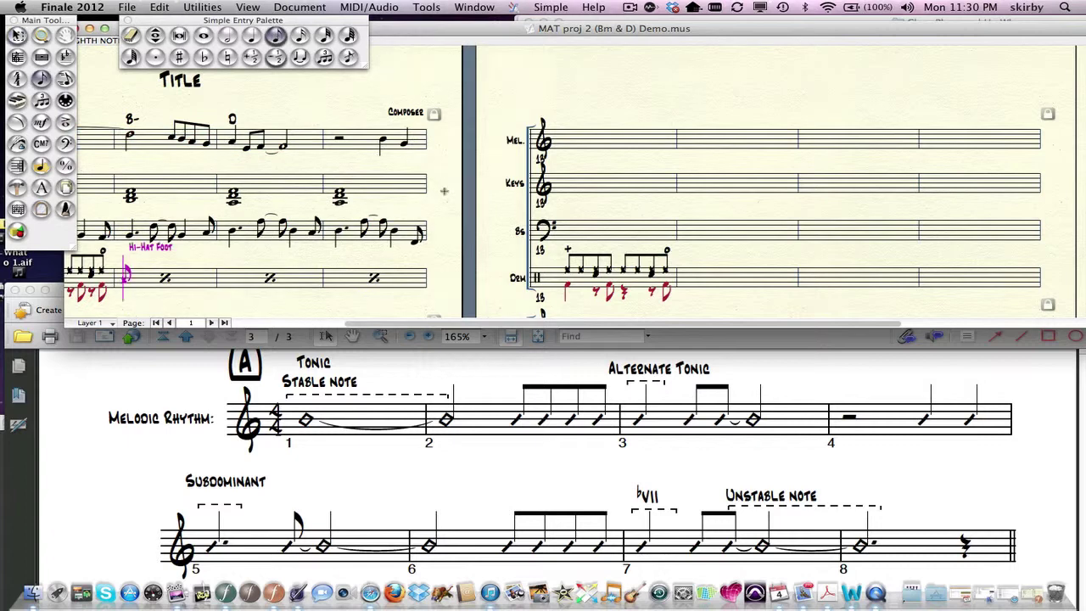